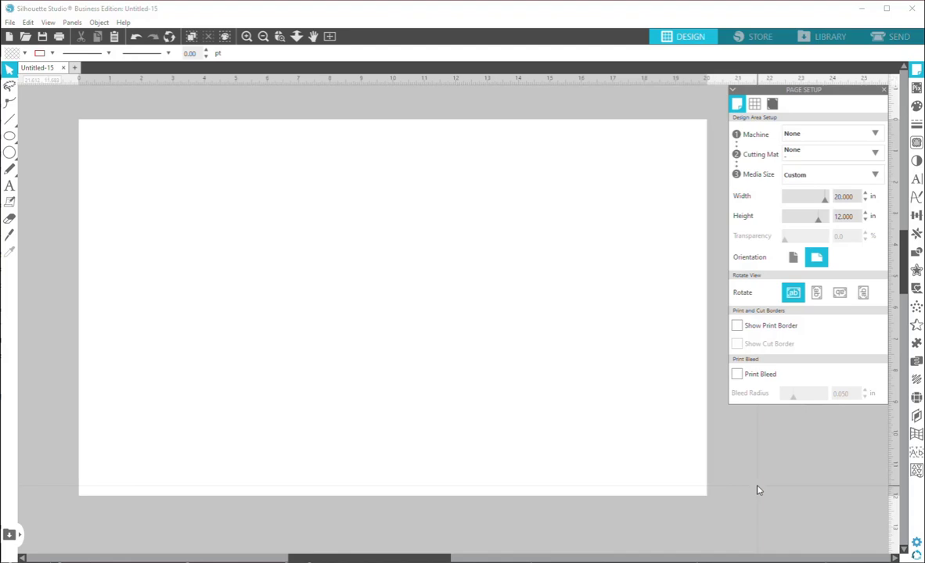
# - Add the text "Vet Tech" near the upper middle of the page
pyautogui.click(9, 186)
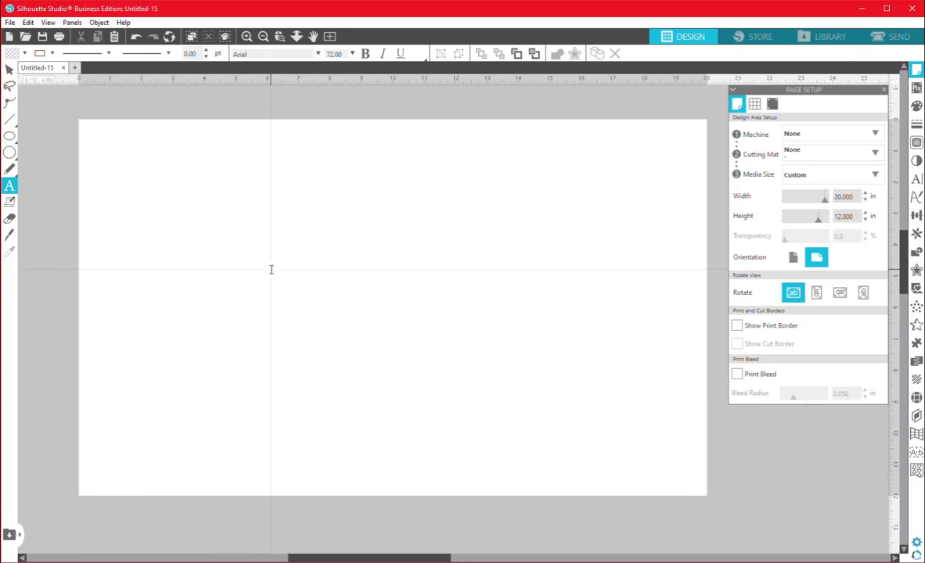
pyautogui.click(271, 269)
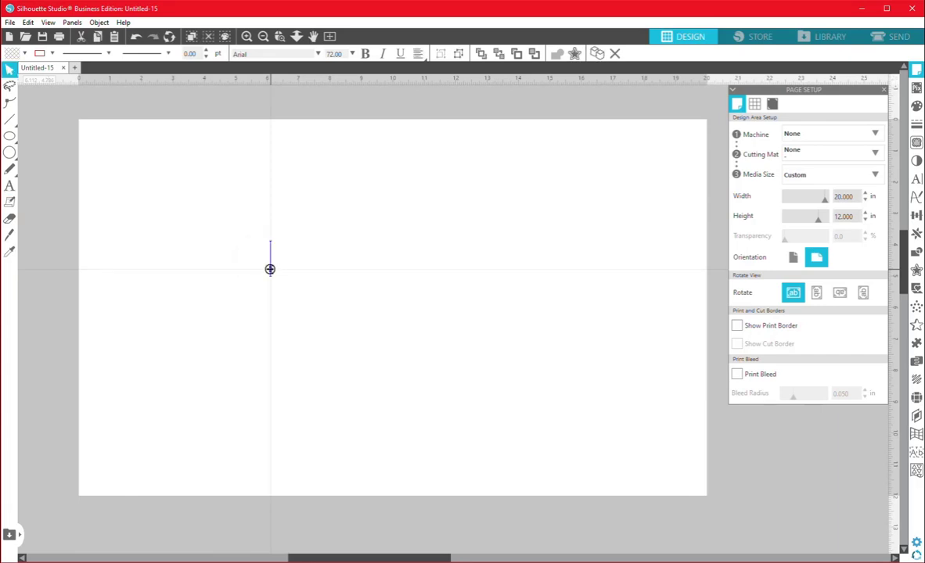
pyautogui.write('Ve')
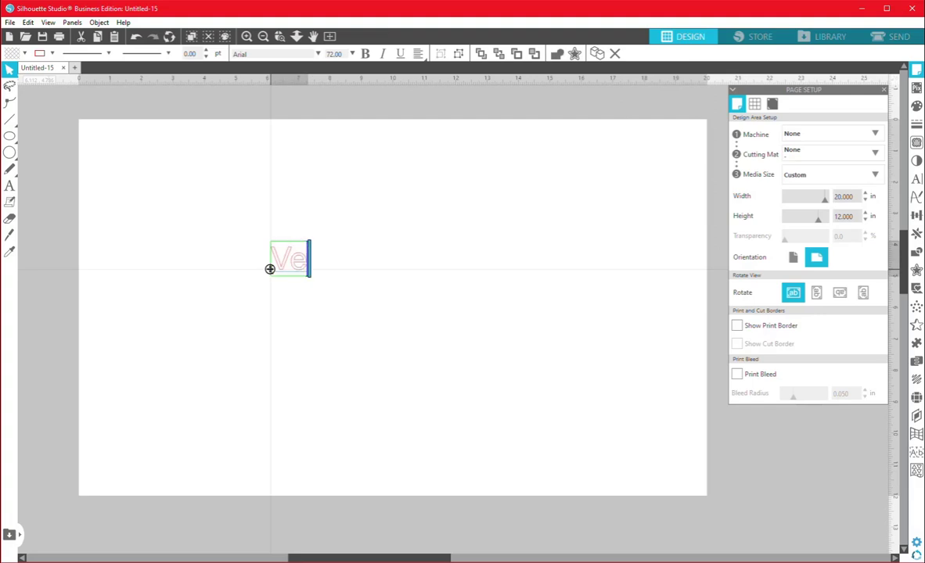
pyautogui.write('t Tech')
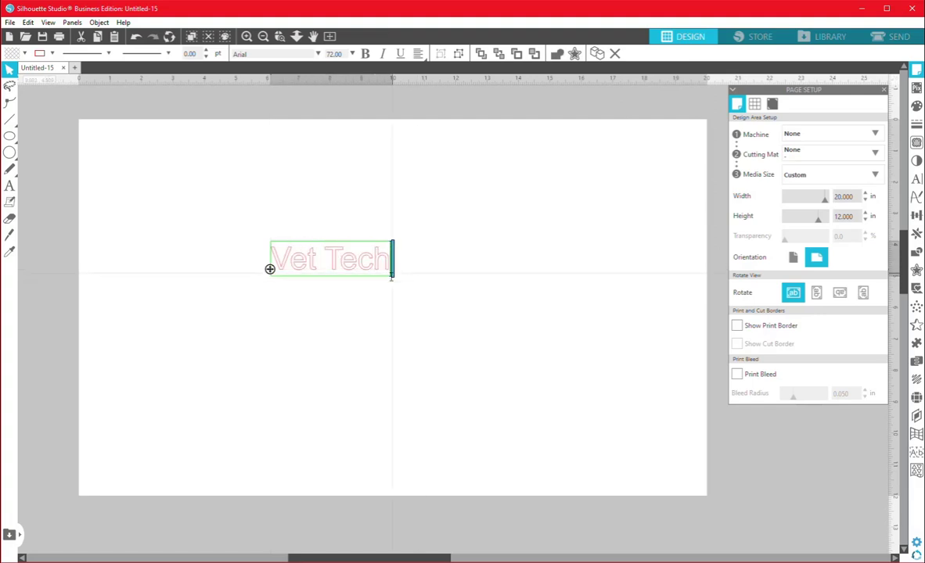
pyautogui.click(414, 299)
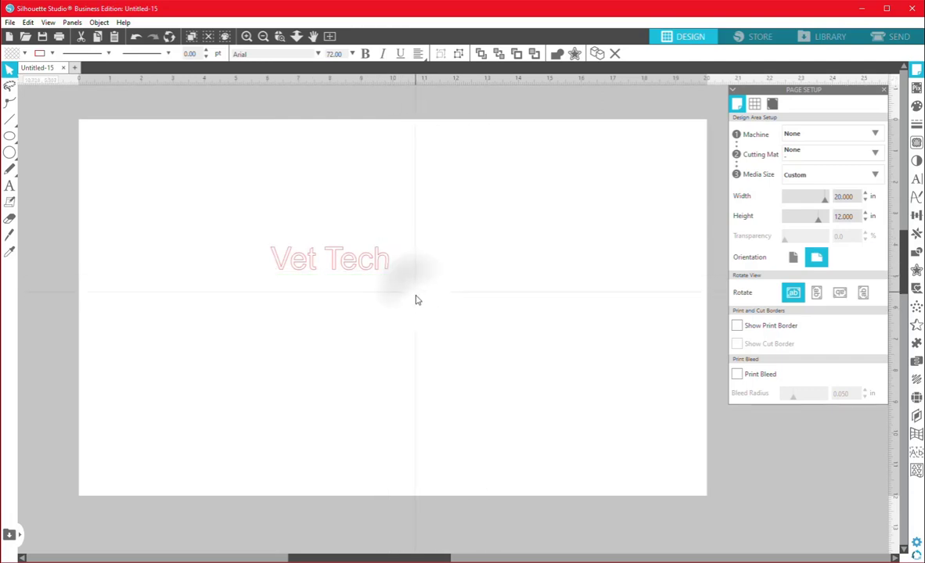
# - Change the font of the whole "Vet Tech" text to 212 Moon Child Sans
pyautogui.doubleClick(368, 270)
pyautogui.moveTo(368, 270); pyautogui.dragTo(271, 266)
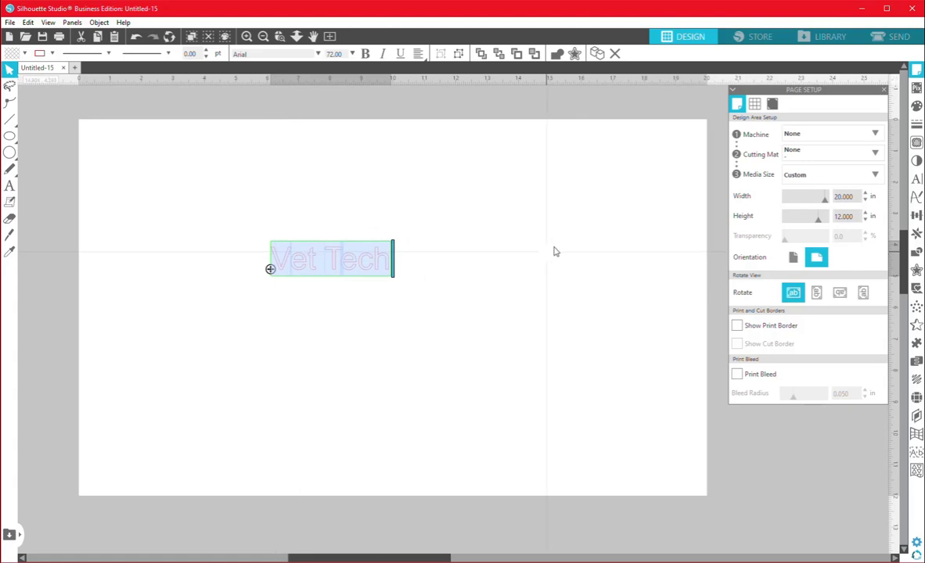
pyautogui.click(917, 181)
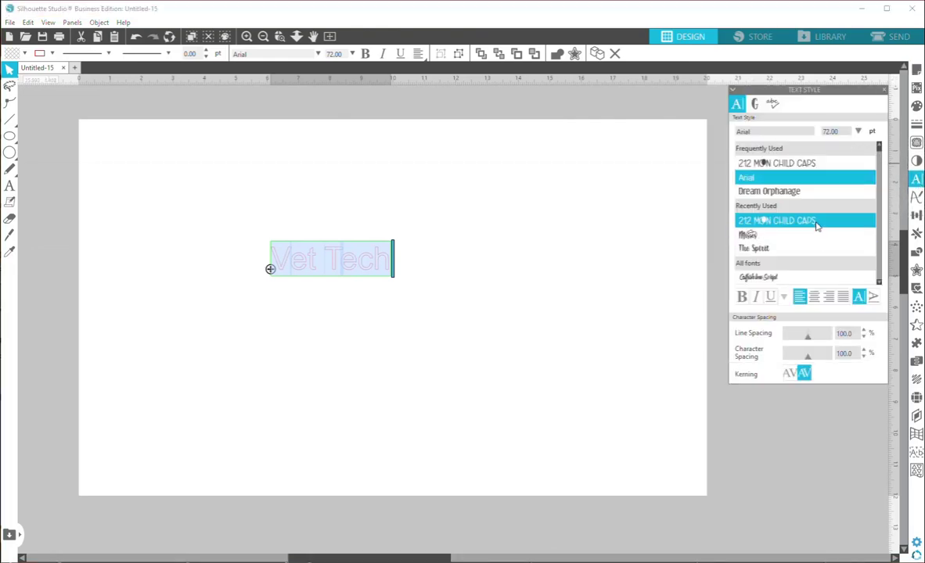
pyautogui.moveTo(783, 132); pyautogui.dragTo(703, 136)
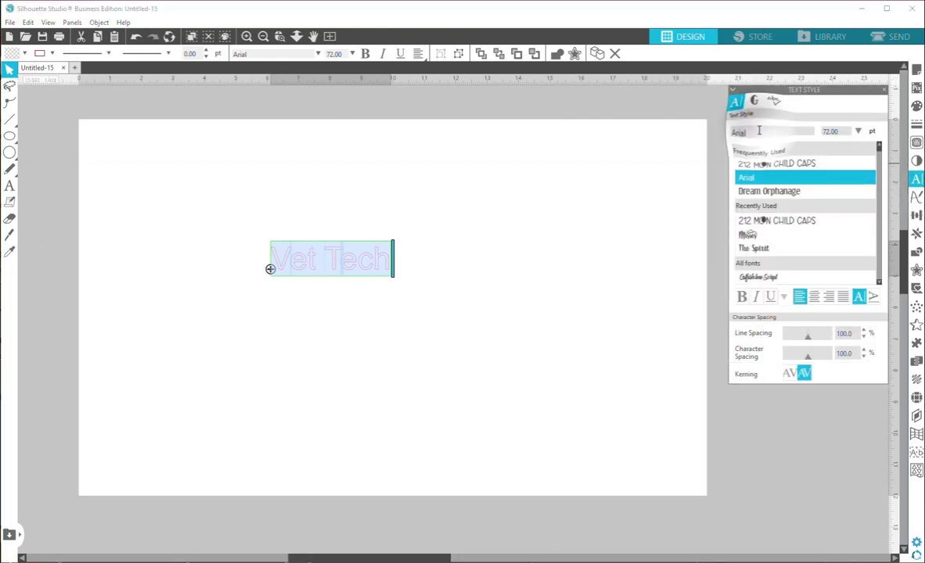
pyautogui.write('212 Dreamery')
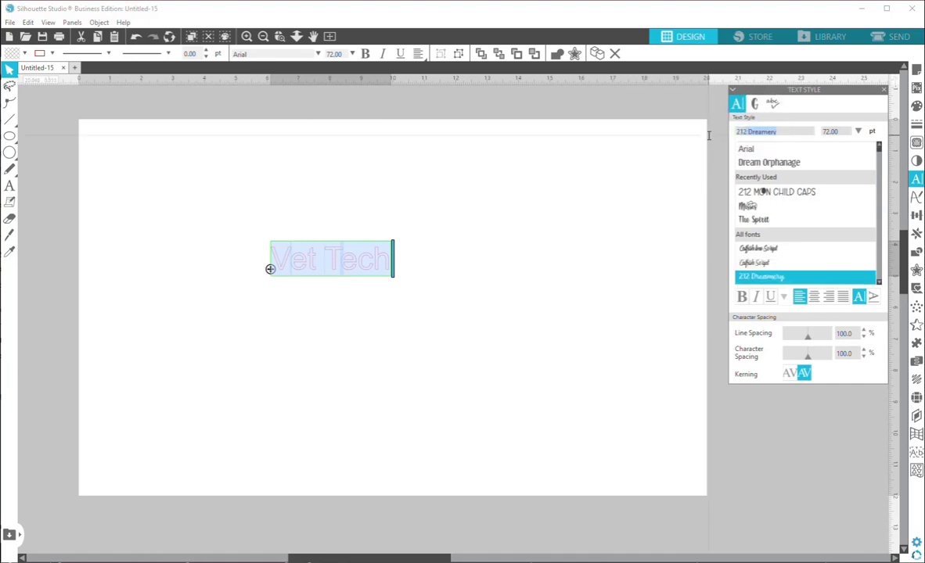
pyautogui.scroll(-3, 829, 243)
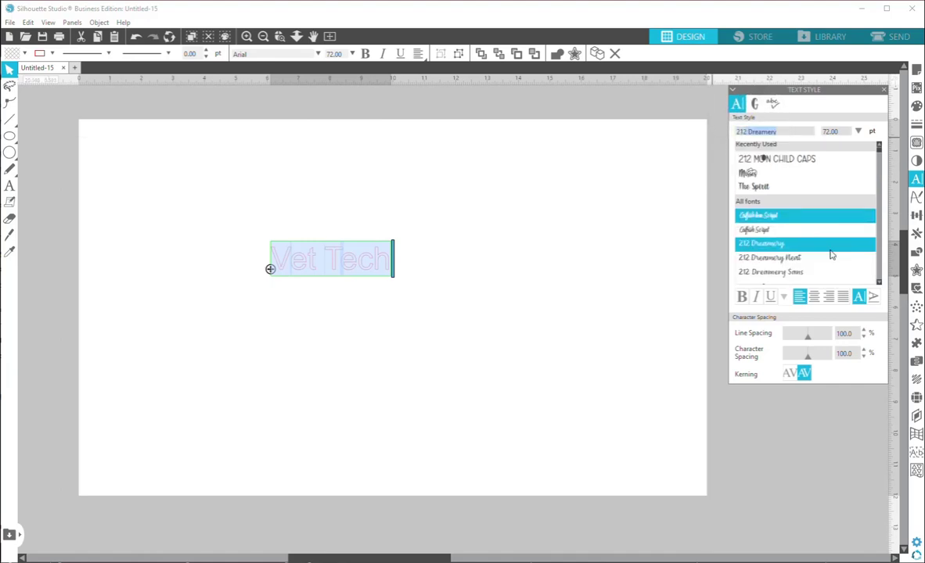
pyautogui.click(798, 237)
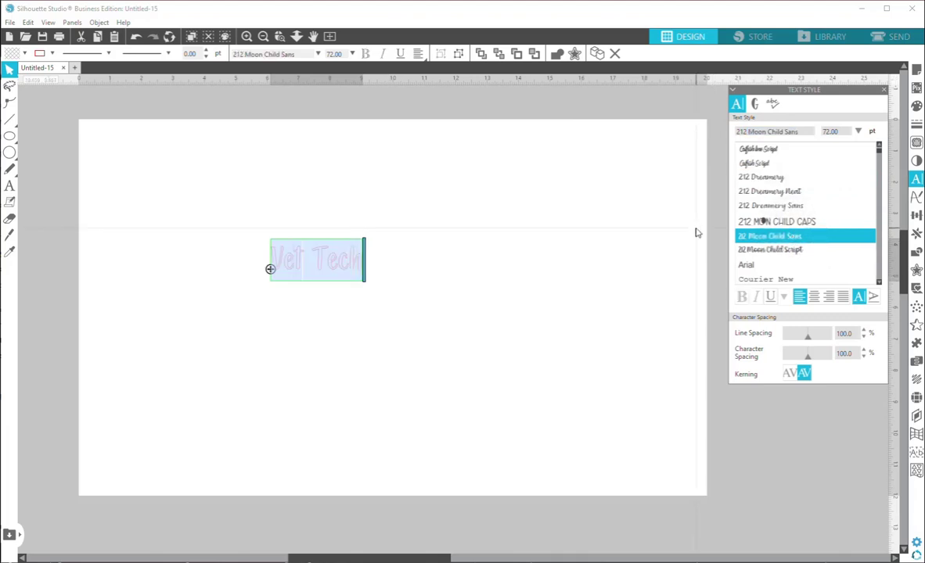
# - Fill the "Vet Tech" text with black and set its line colour to transparent
pyautogui.click(247, 36)
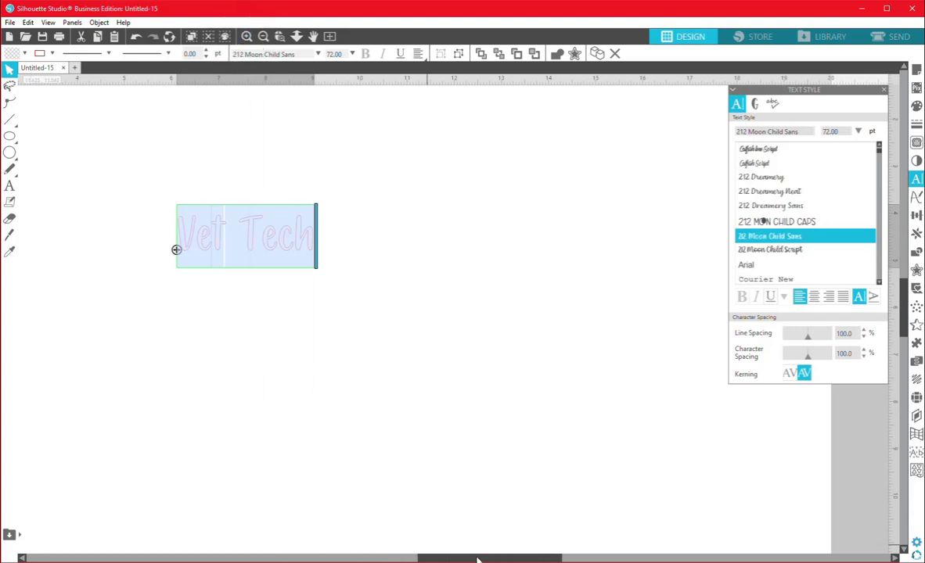
pyautogui.moveTo(479, 558); pyautogui.dragTo(448, 560)
pyautogui.click(427, 317)
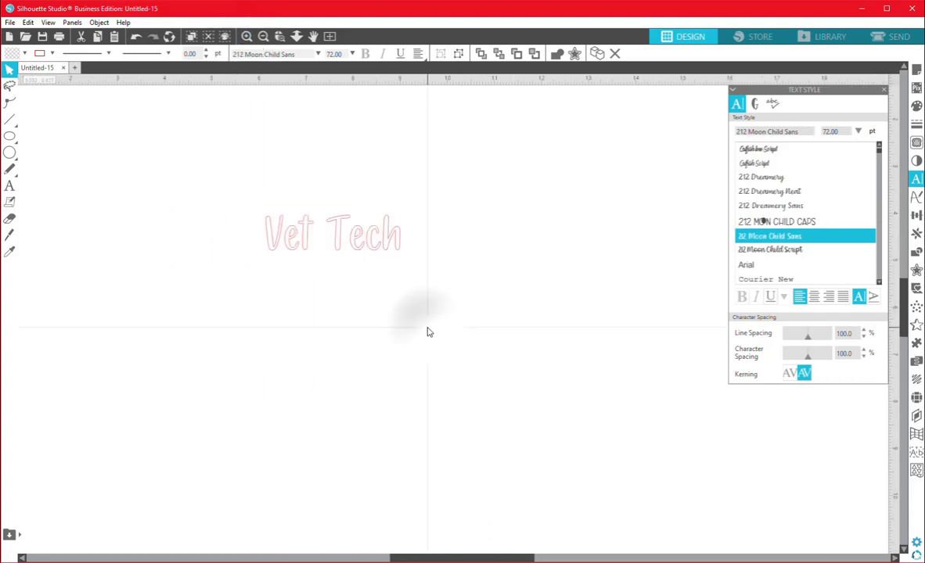
pyautogui.click(396, 253)
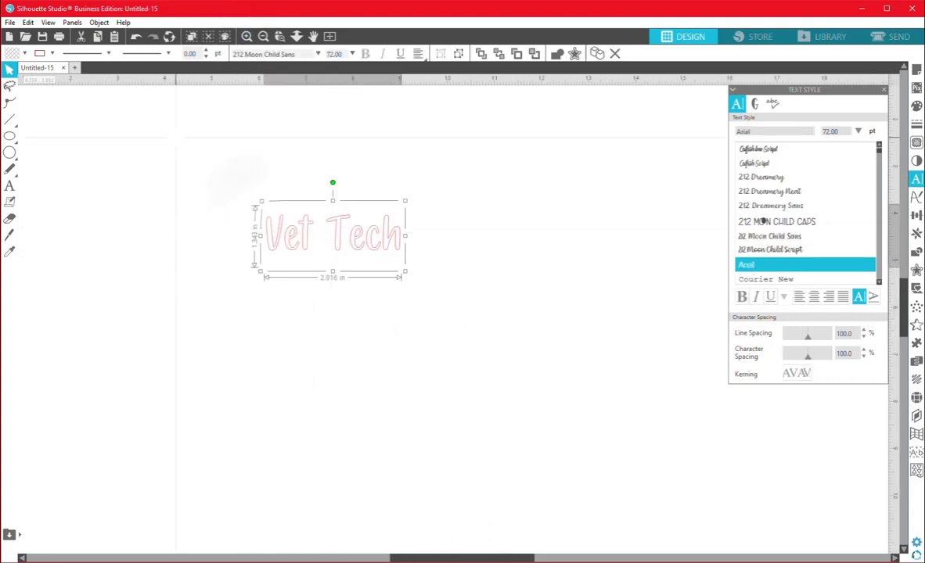
pyautogui.click(11, 55)
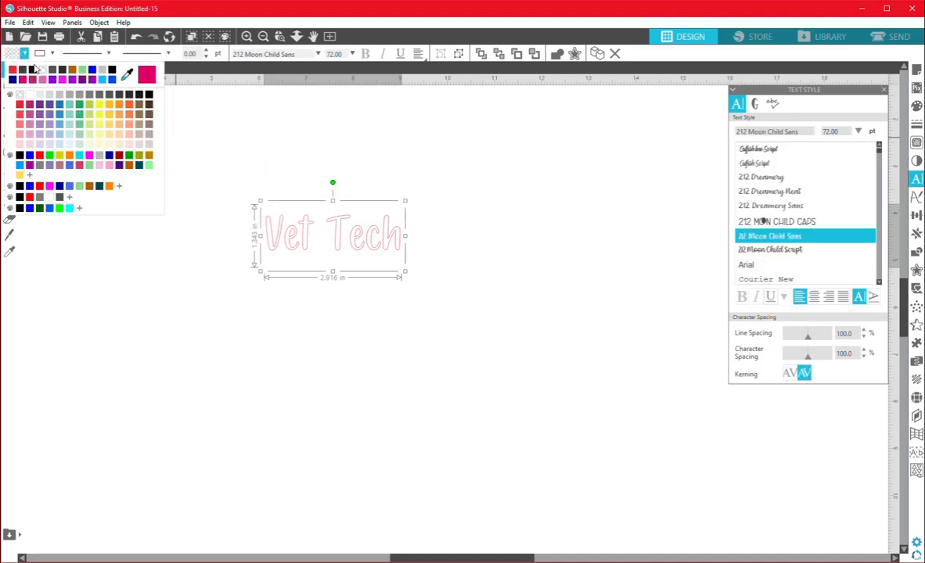
pyautogui.click(32, 69)
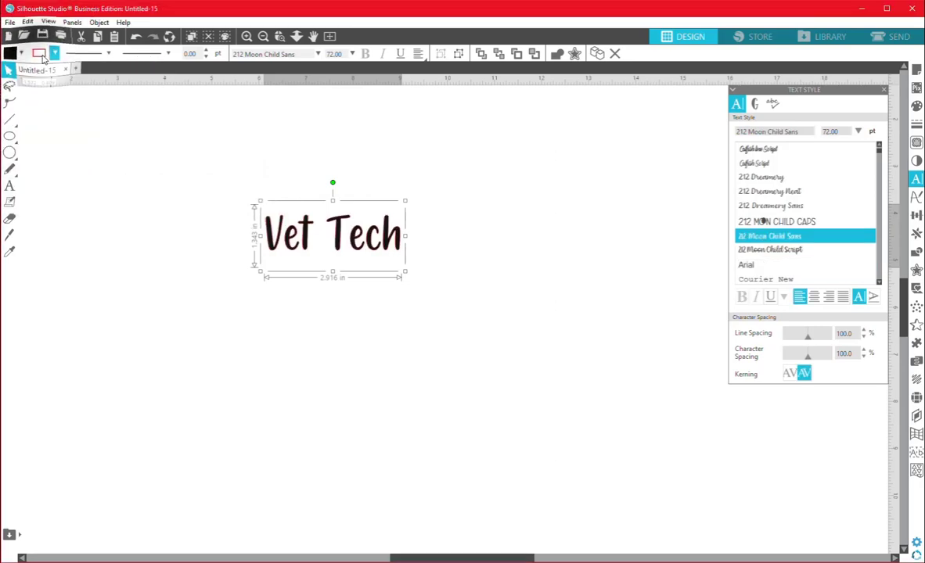
pyautogui.click(53, 54)
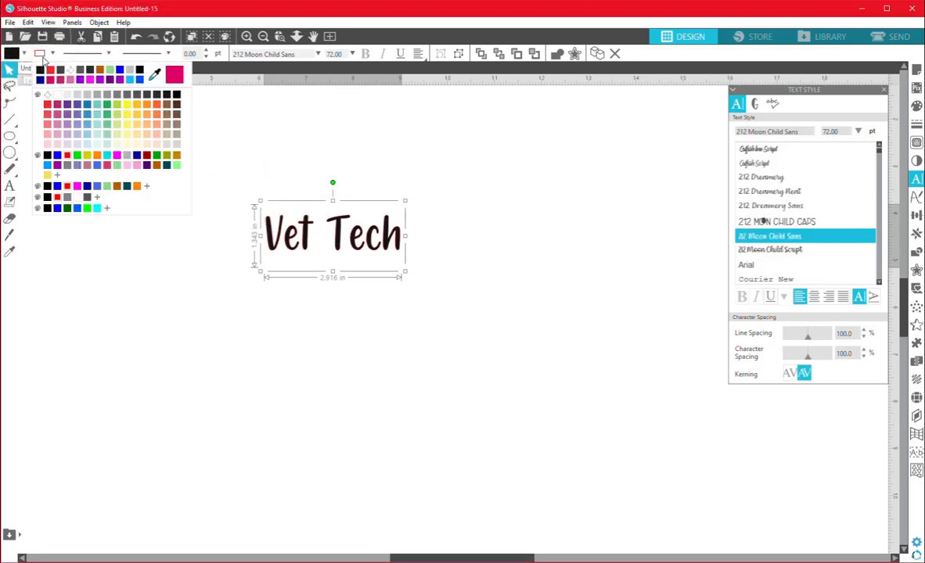
pyautogui.click(47, 96)
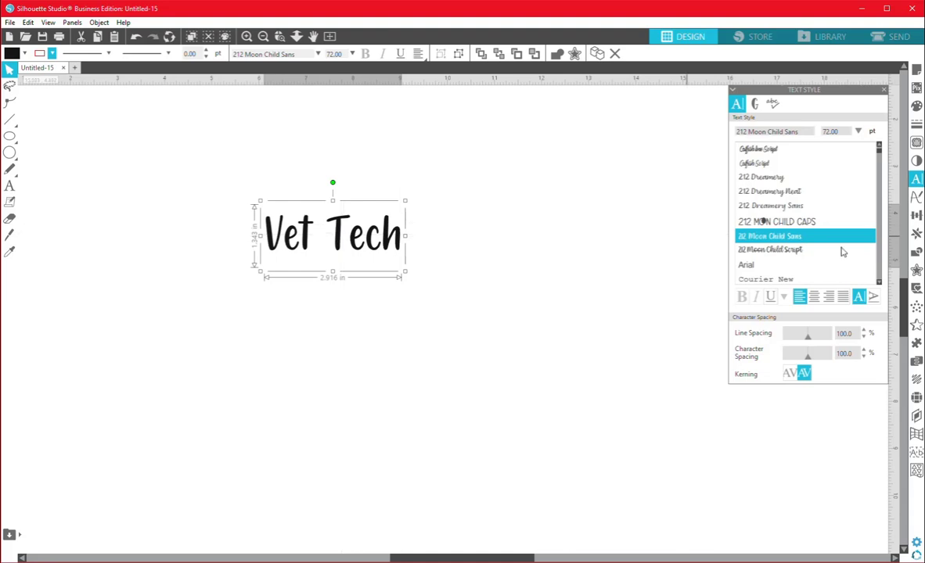
# - Try an outer offset with rounded corners around the "Vet Tech" text at 0.150 in and 0.175 in
pyautogui.click(917, 271)
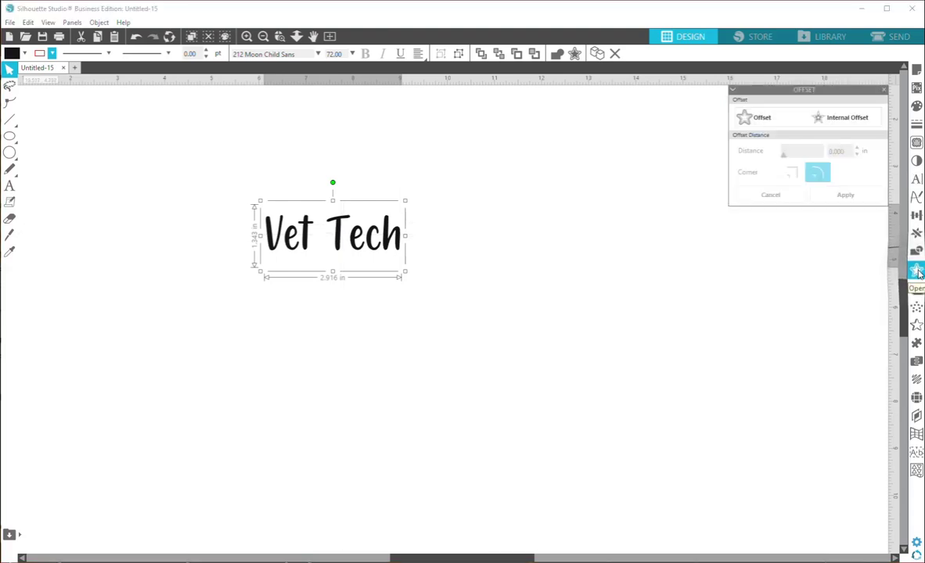
pyautogui.click(767, 121)
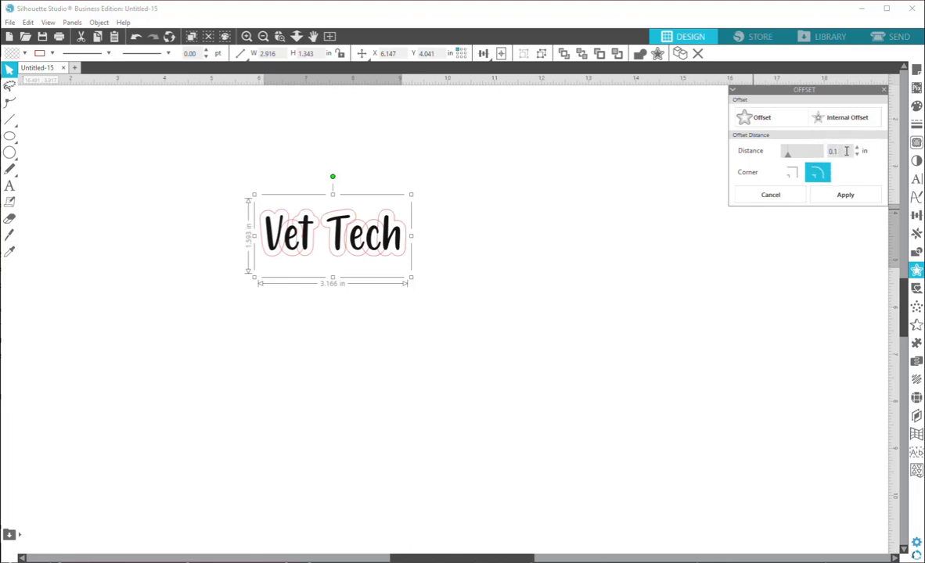
pyautogui.write('50')
pyautogui.press('Return')
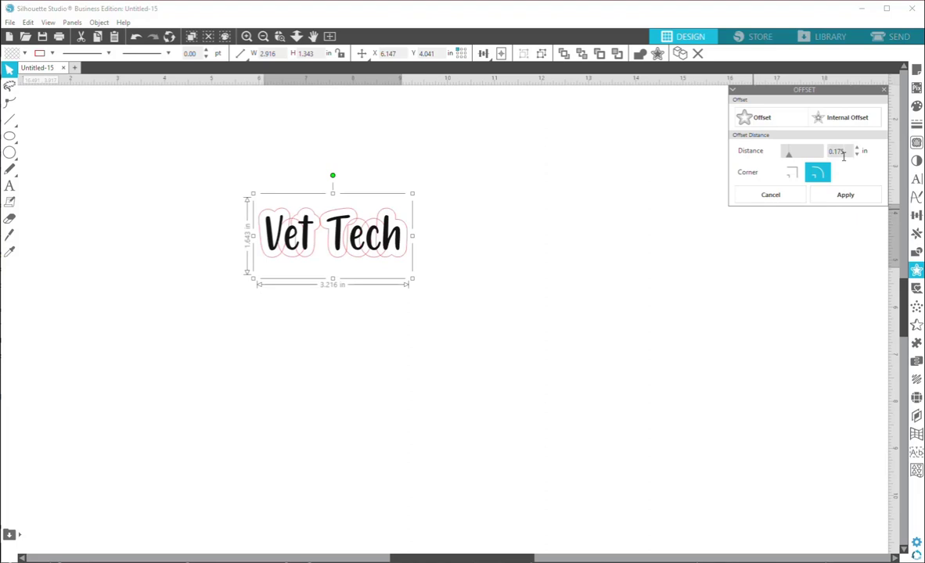
pyautogui.press('Return')
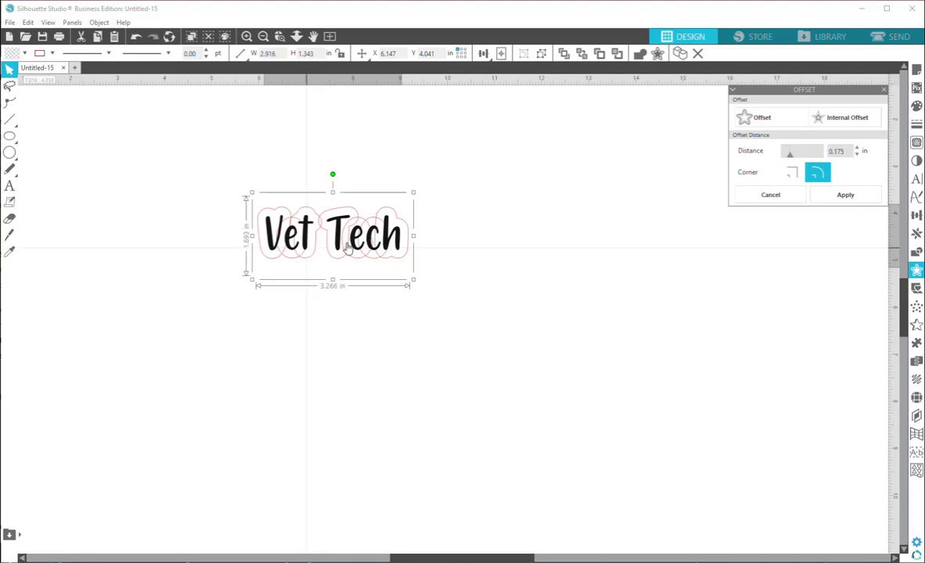
pyautogui.click(790, 198)
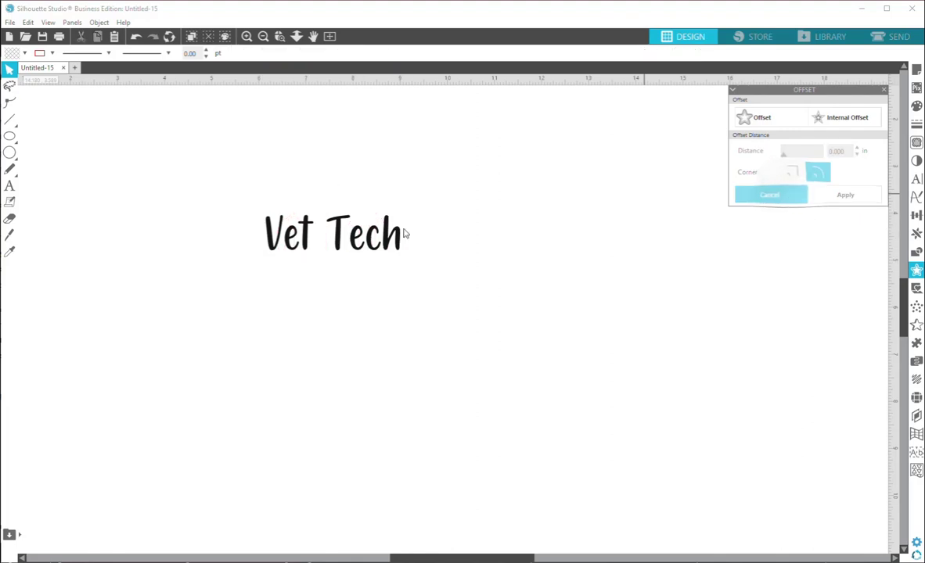
# - Ungroup the "Vet Tech" text into separate letters and group the letters of "Vet"
pyautogui.click(403, 247)
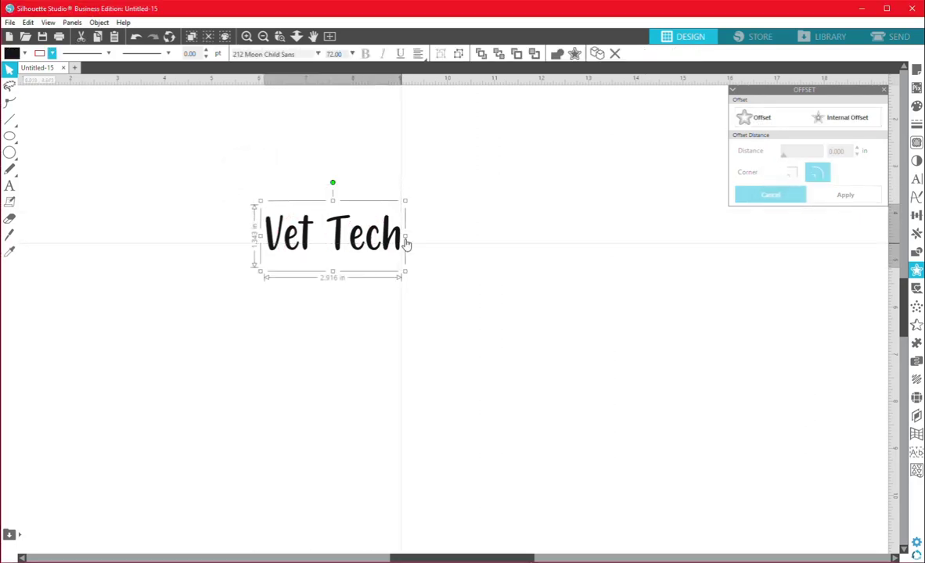
pyautogui.click(458, 53)
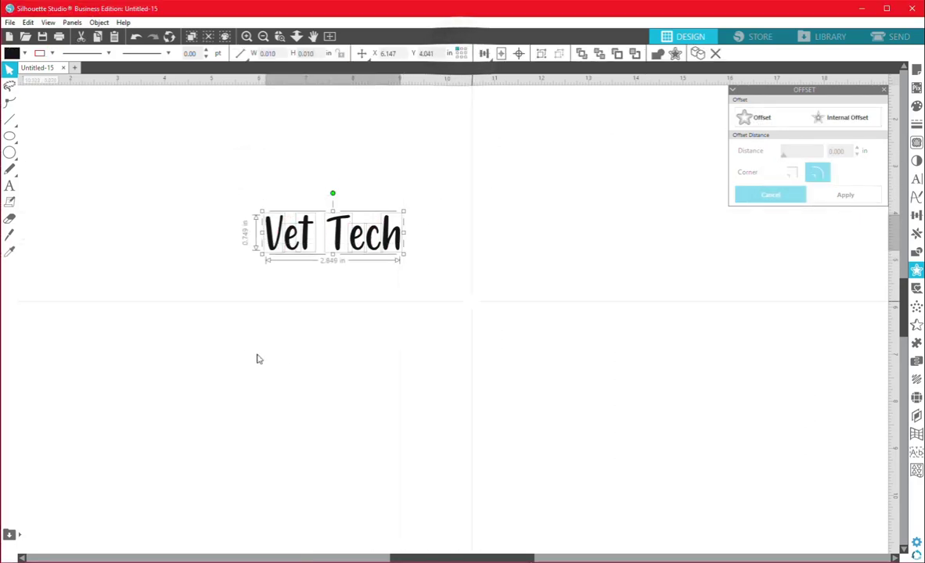
pyautogui.click(235, 333)
pyautogui.moveTo(243, 191); pyautogui.dragTo(310, 259)
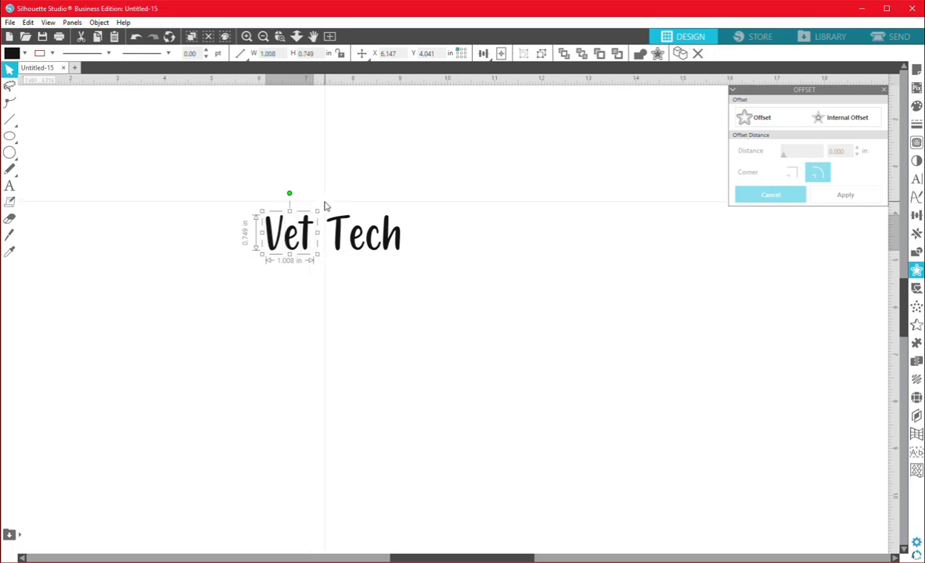
# - Group the letters of "Tech" into one object
pyautogui.moveTo(320, 201); pyautogui.dragTo(392, 261)
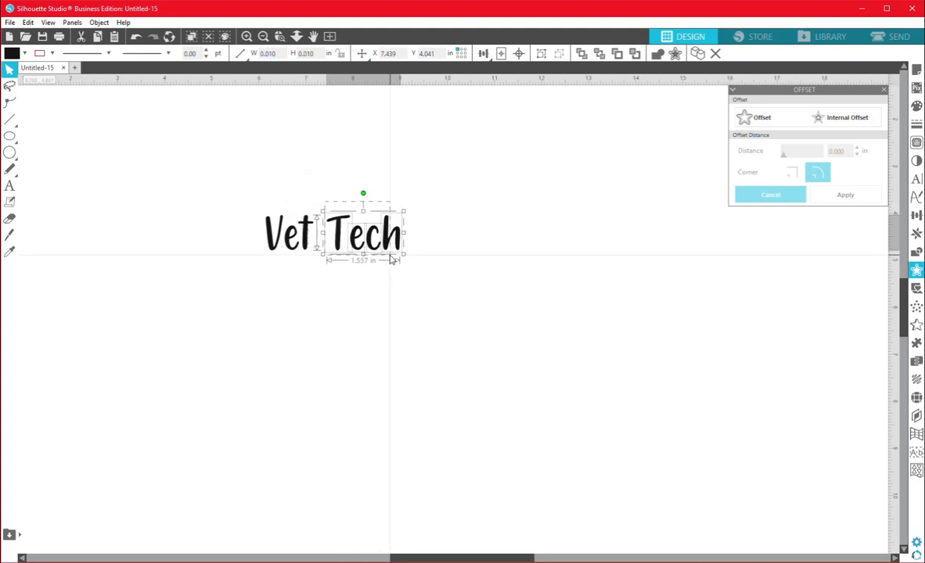
pyautogui.click(327, 206)
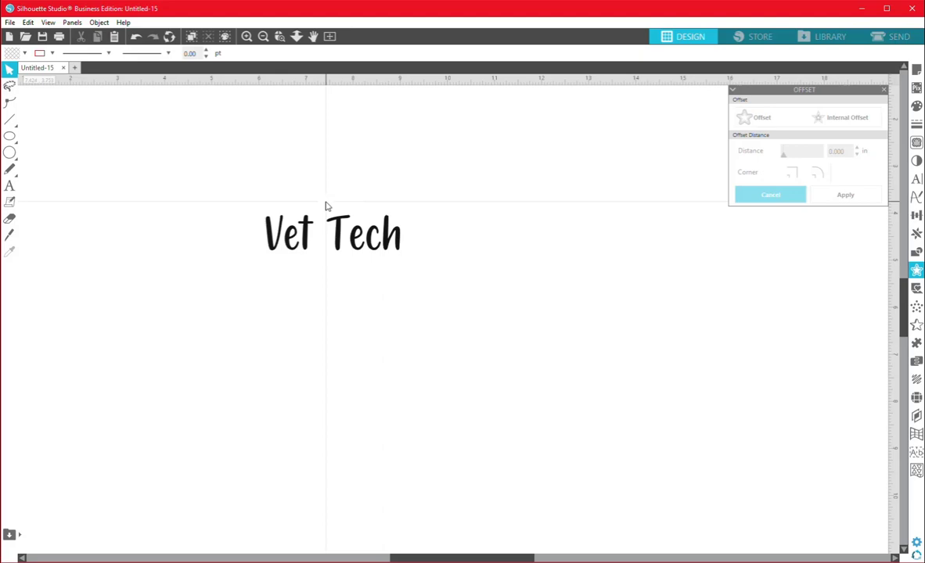
pyautogui.moveTo(358, 235); pyautogui.dragTo(408, 268)
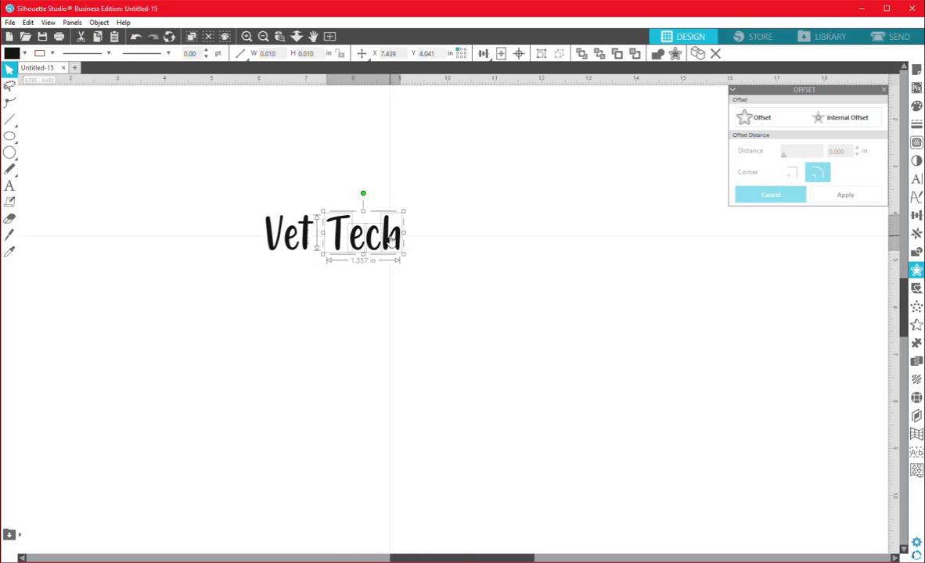
pyautogui.rightClick(390, 241)
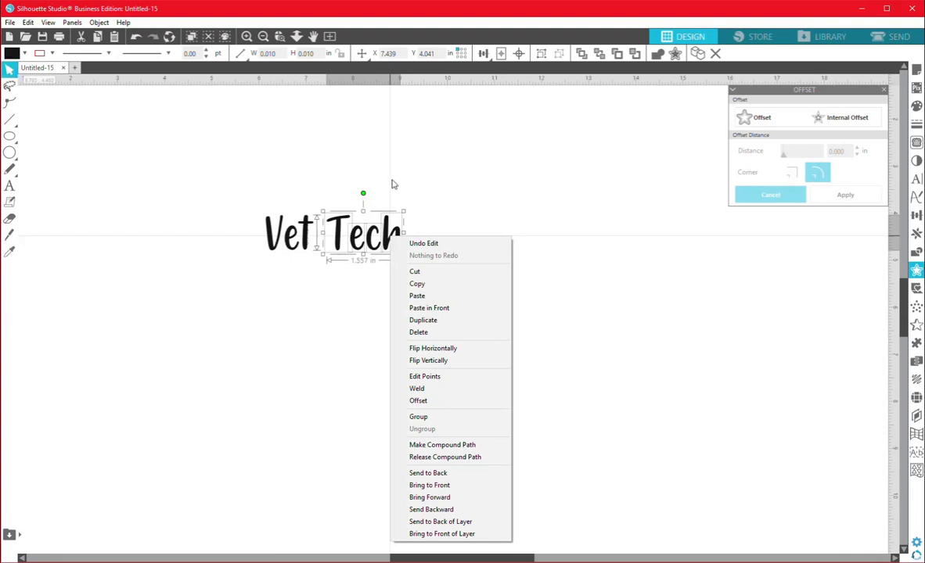
pyautogui.click(393, 184)
pyautogui.moveTo(321, 190); pyautogui.dragTo(408, 268)
pyautogui.press('i')
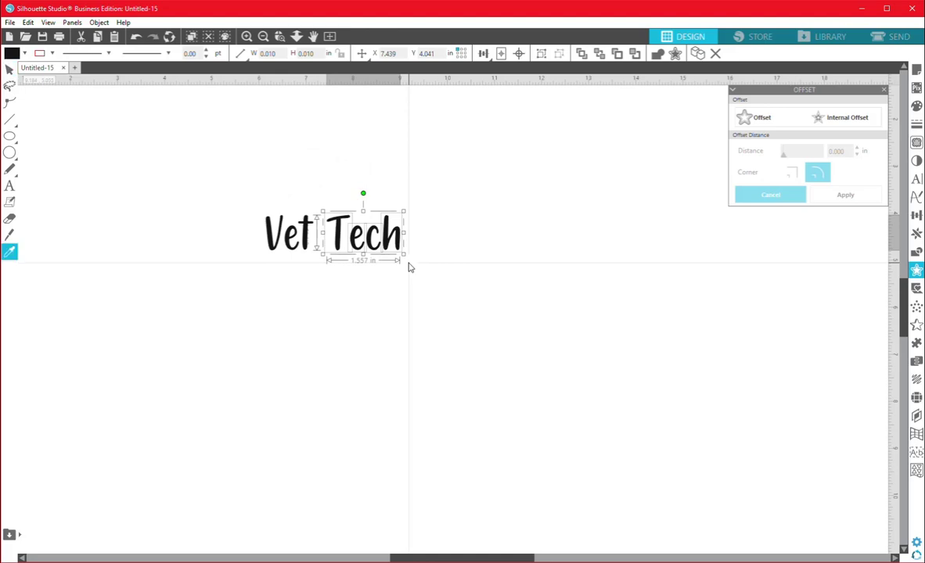
pyautogui.press('Escape')
pyautogui.click(235, 156)
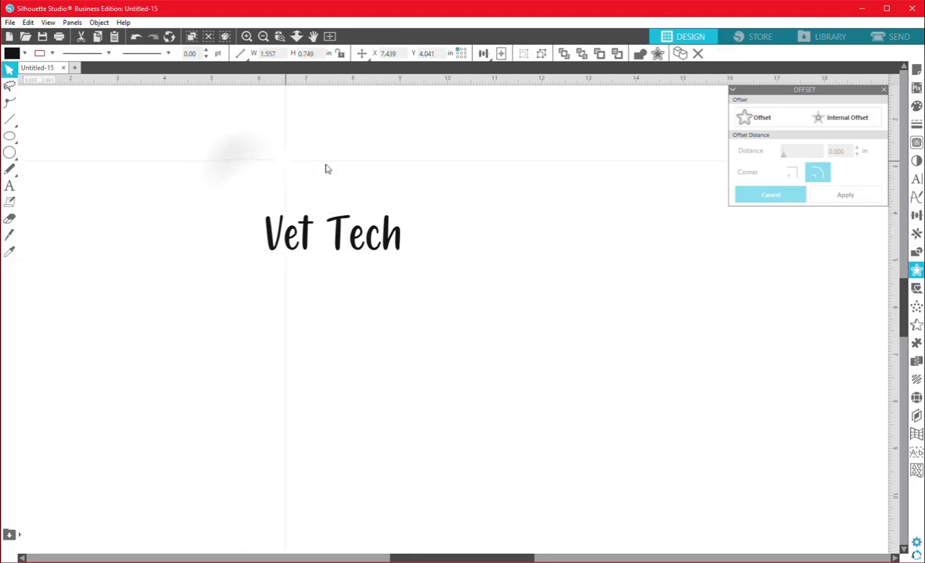
# - Nudge the "Tech" group closer to "Vet", to an X position of 7.333 in
pyautogui.moveTo(320, 157); pyautogui.dragTo(400, 259)
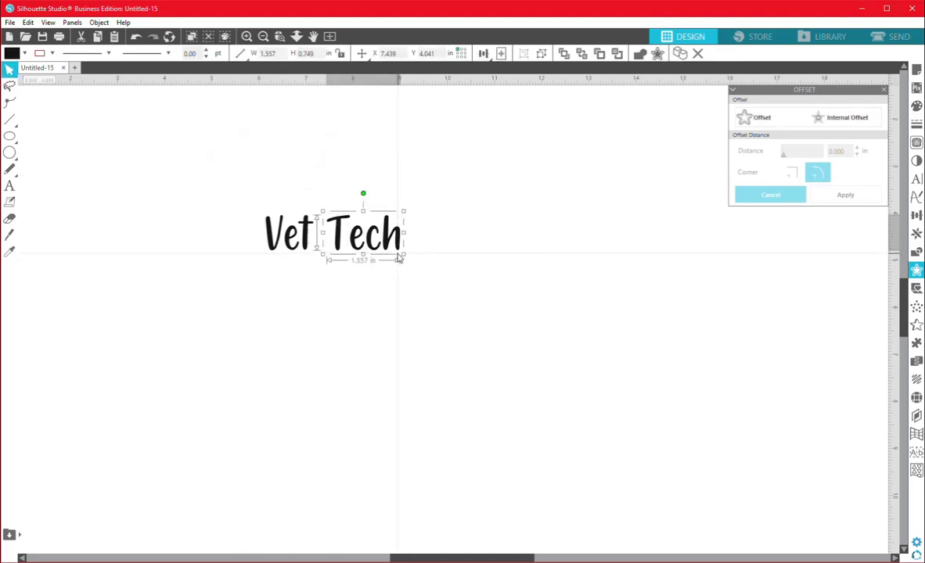
pyautogui.press('Left')
pyautogui.press('Left')
pyautogui.press('Left')
pyautogui.press('Left')
pyautogui.press('Left')
pyautogui.press('Left')
pyautogui.press('Left')
pyautogui.press('Left')
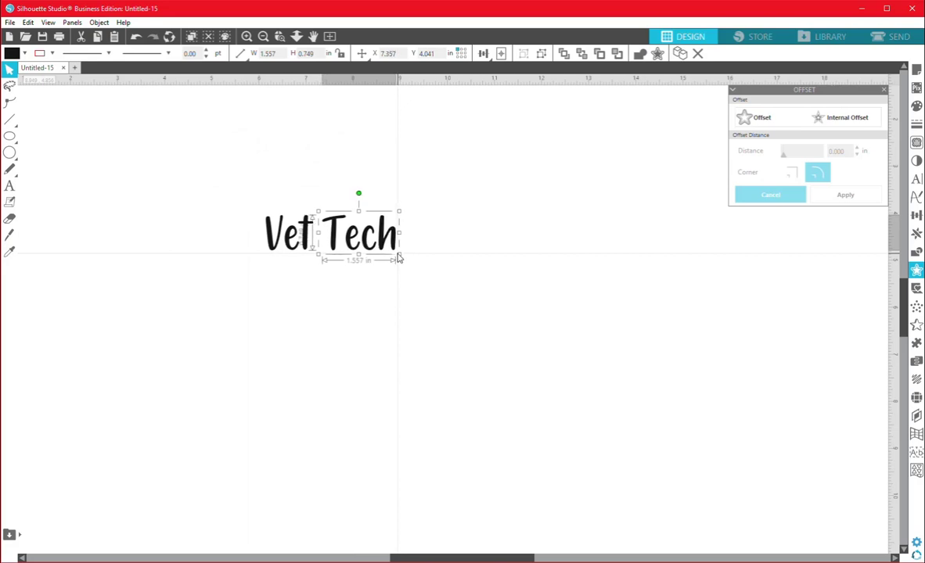
pyautogui.press('Left')
pyautogui.press('Left')
pyautogui.click(229, 225)
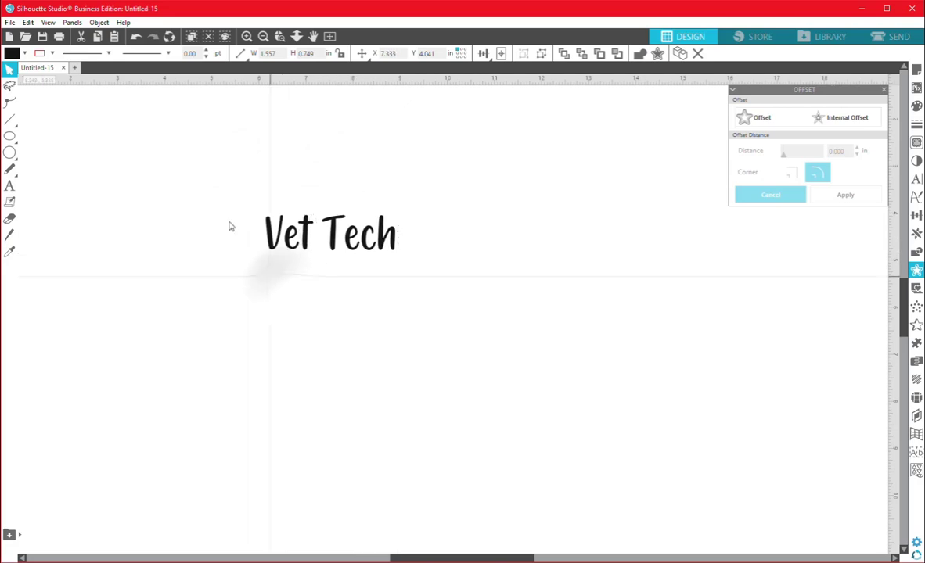
# - Apply a 0.125 in outer offset with rounded corners around both words of the "Vet Tech" lettering
pyautogui.moveTo(239, 159); pyautogui.dragTo(439, 283)
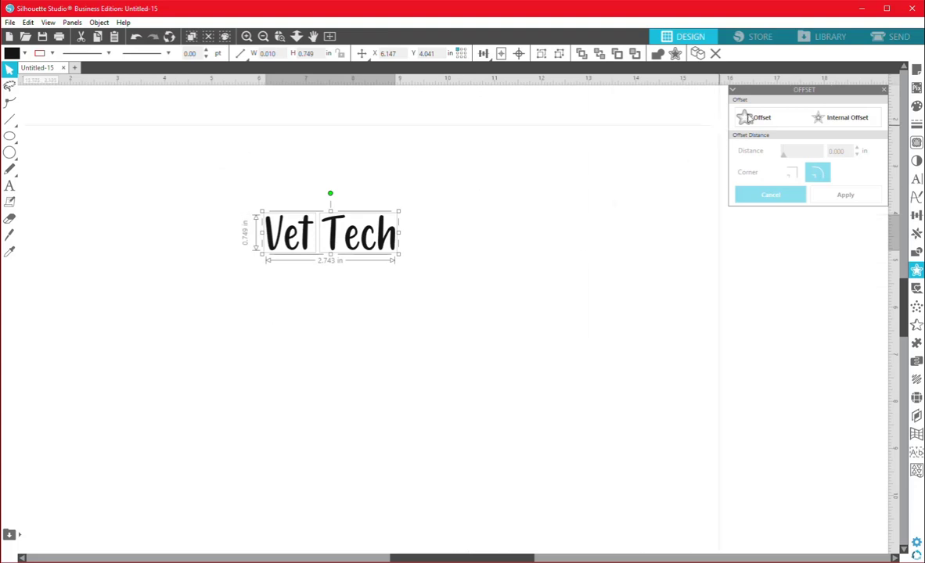
pyautogui.click(761, 119)
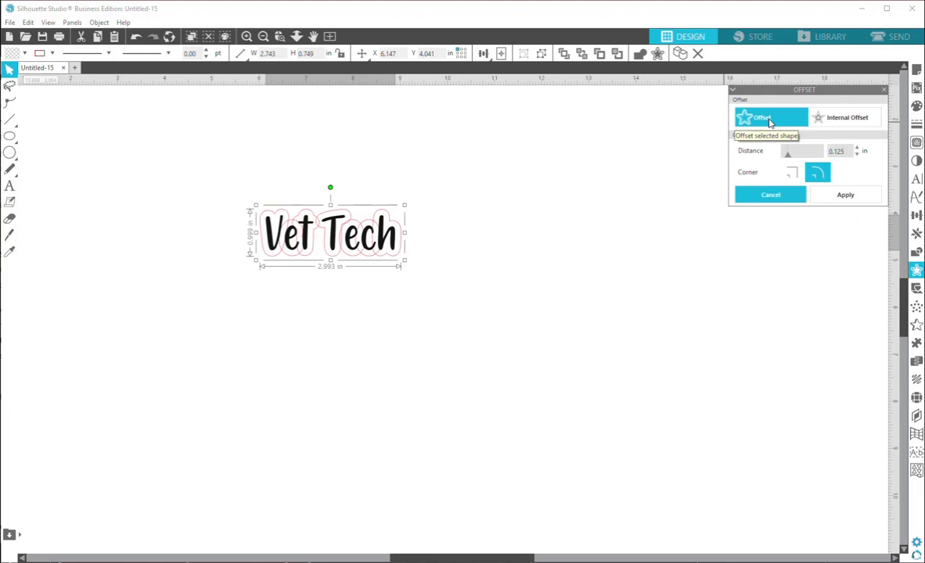
pyautogui.click(845, 196)
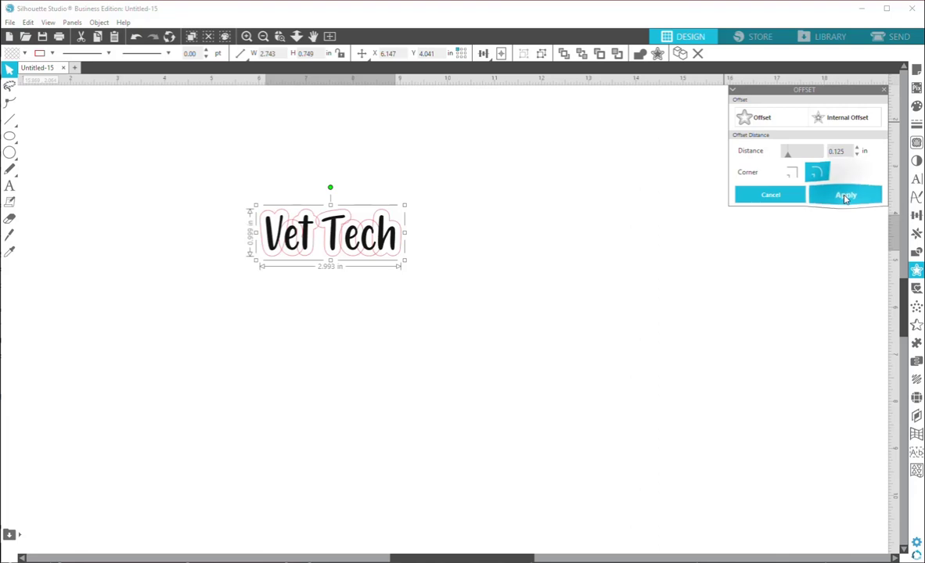
# - Release the compound path of the offset outline and delete the small triangular cutout between the "T" and "e"
pyautogui.click(247, 36)
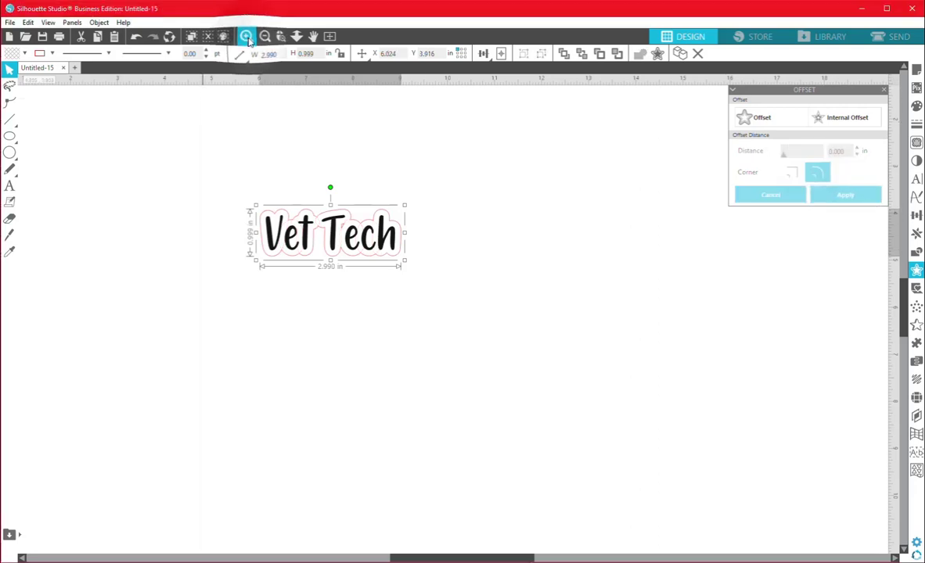
pyautogui.click(246, 37)
pyautogui.moveTo(476, 561); pyautogui.dragTo(430, 561)
pyautogui.scroll(2, 306, 433)
pyautogui.scroll(2, 306, 433)
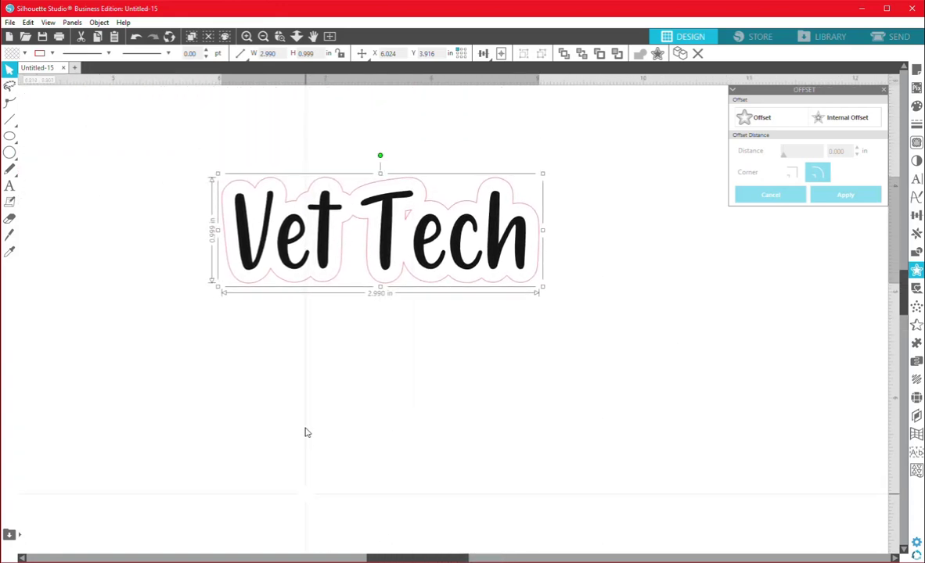
pyautogui.rightClick(424, 203)
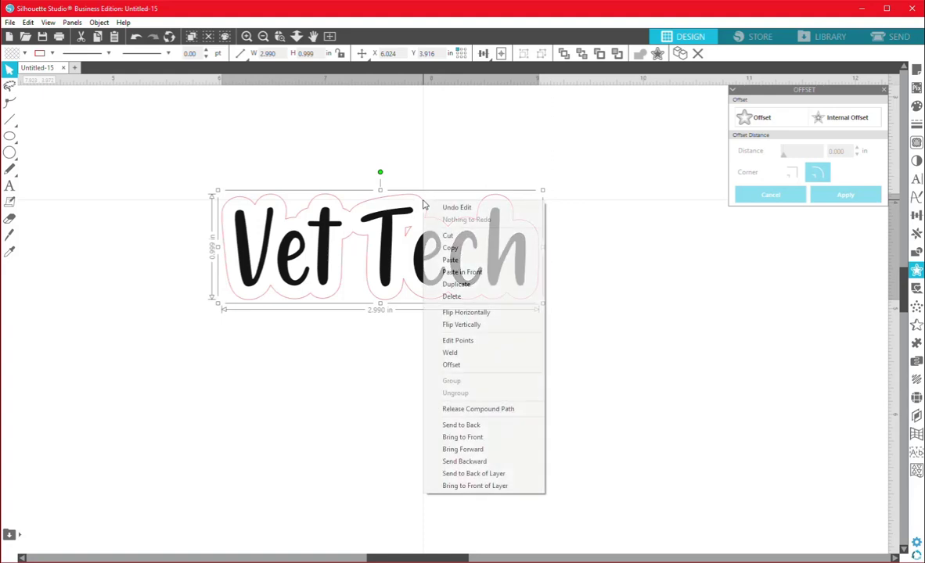
pyautogui.click(448, 411)
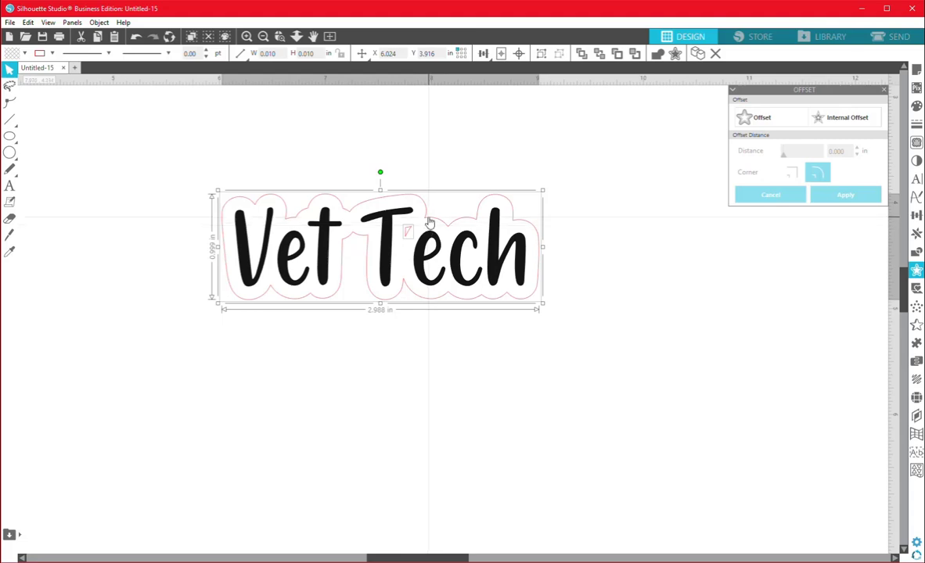
pyautogui.click(430, 223)
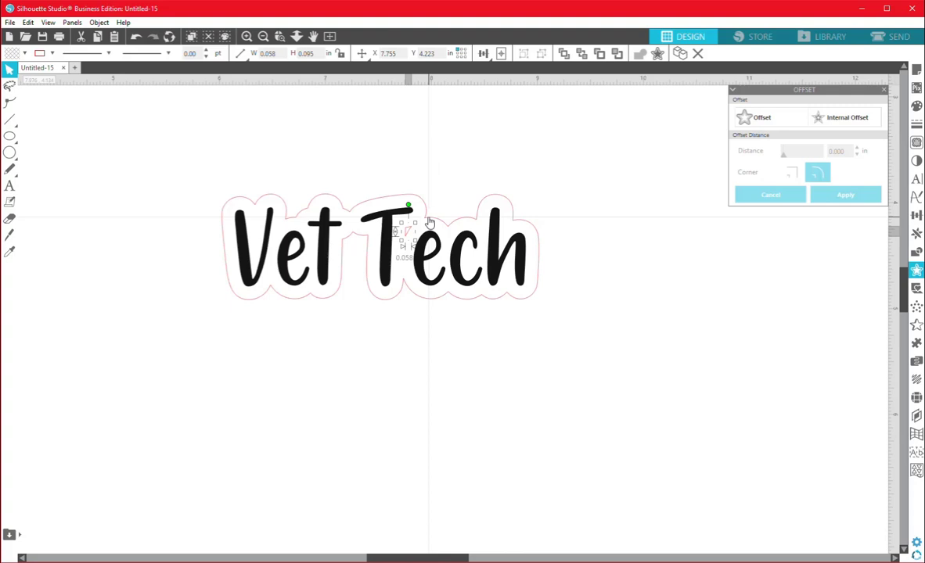
pyautogui.press('Delete')
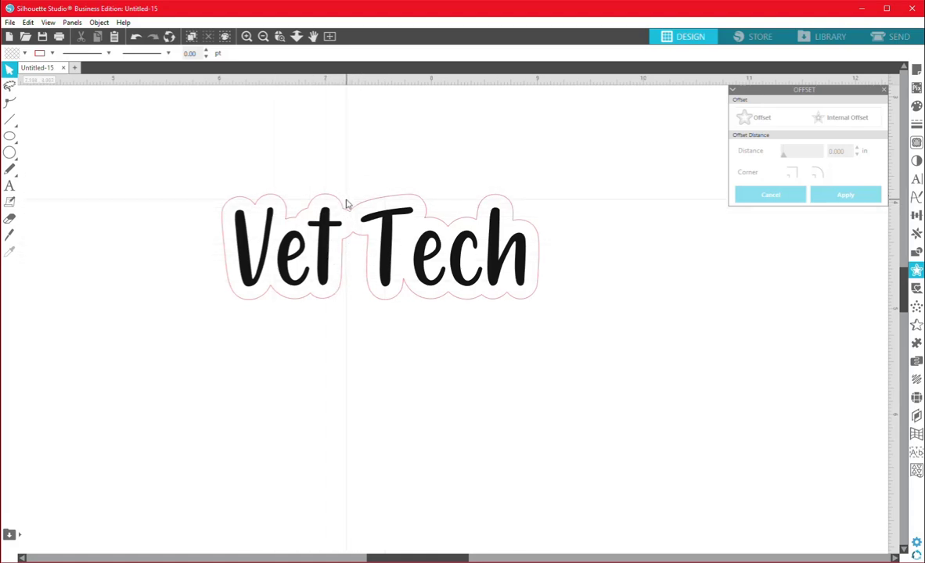
# - Edit the offset outline's points to remove the notch between "Vet" and "Tech" along its lower edge
pyautogui.doubleClick(338, 295)
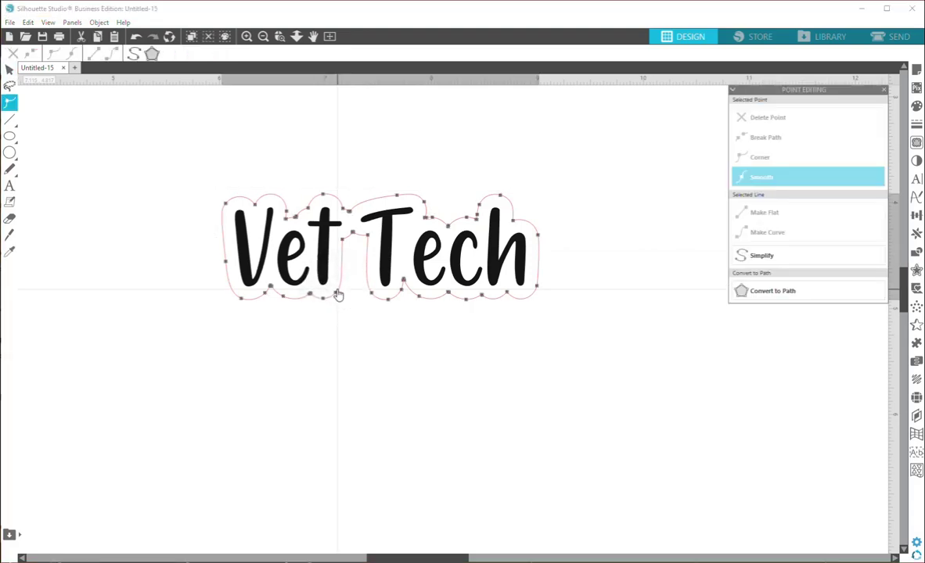
pyautogui.click(342, 239)
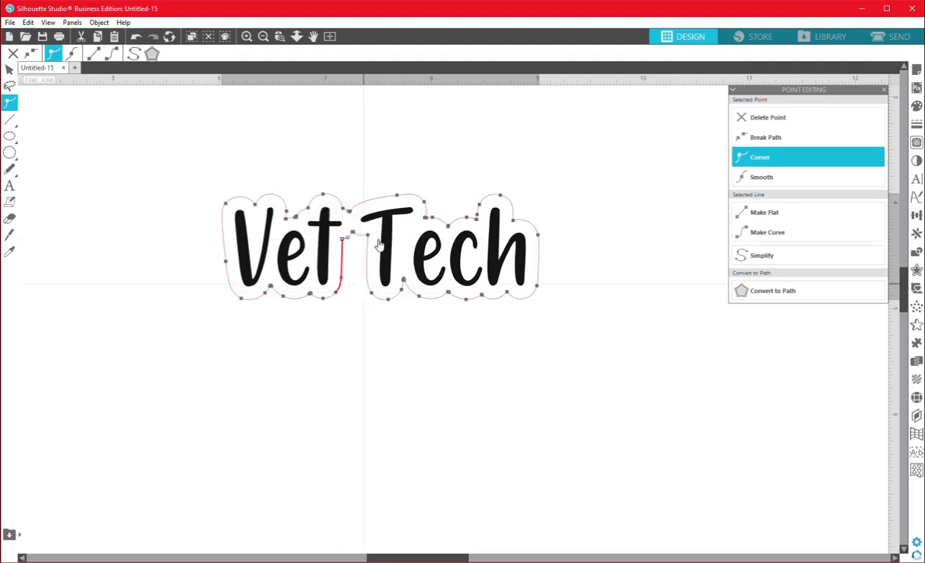
pyautogui.click(368, 237)
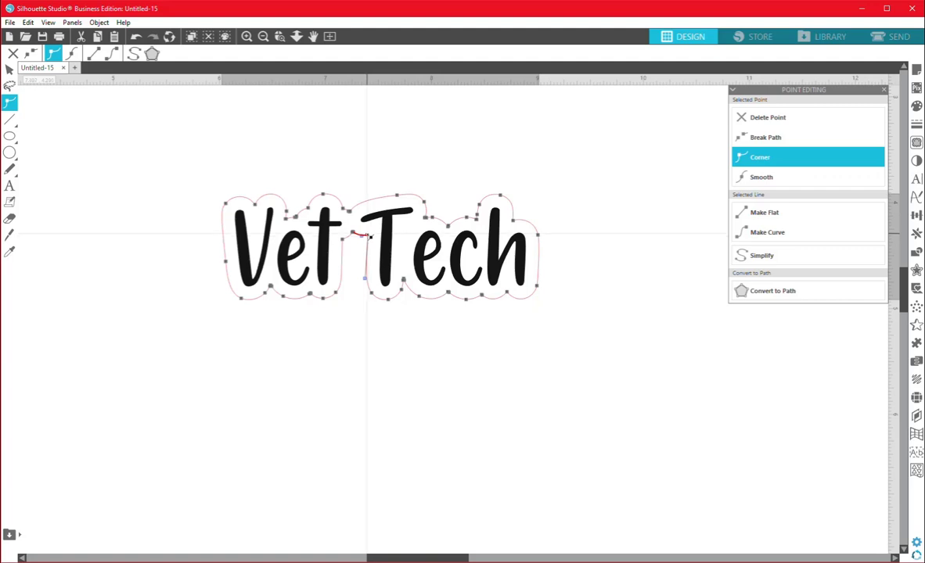
pyautogui.click(368, 237)
pyautogui.click(362, 215)
pyautogui.click(362, 387)
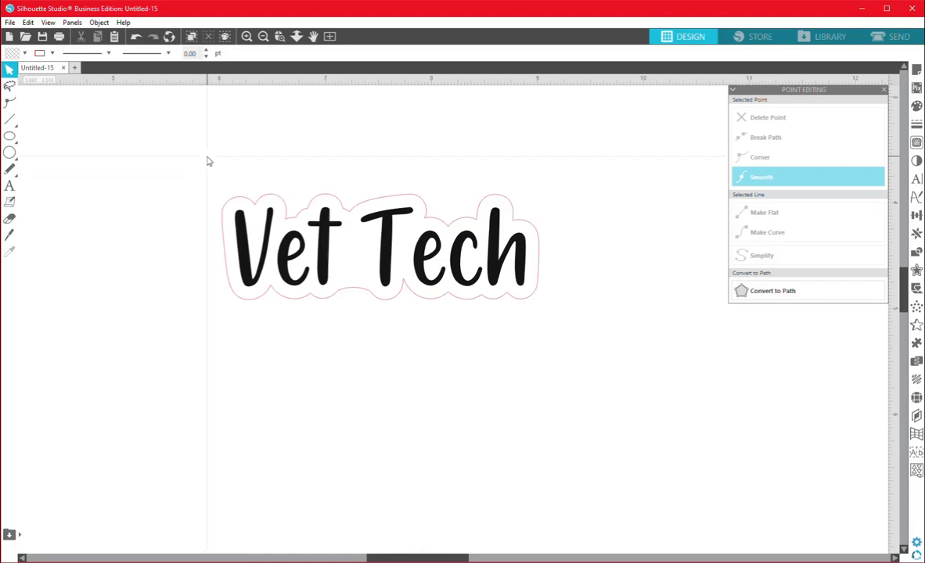
# - Group the lettering with its offset outline and scale the group to 2.75 in wide with the aspect ratio locked
pyautogui.moveTo(208, 158); pyautogui.dragTo(543, 312)
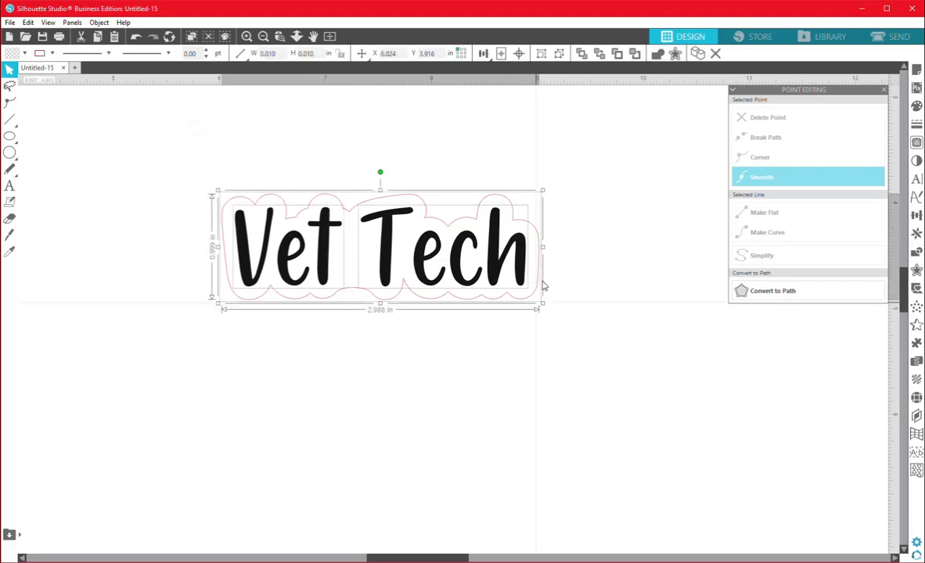
pyautogui.click(543, 54)
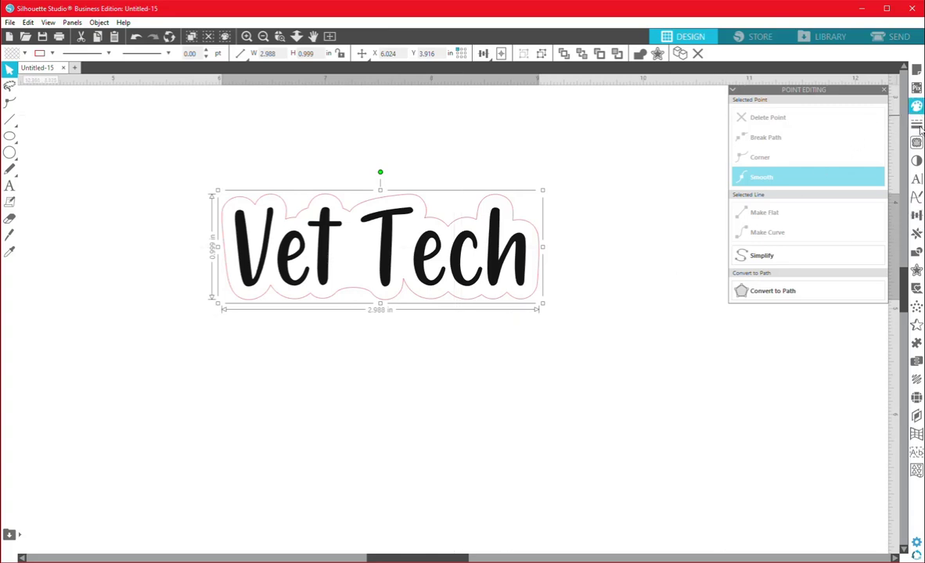
pyautogui.click(915, 218)
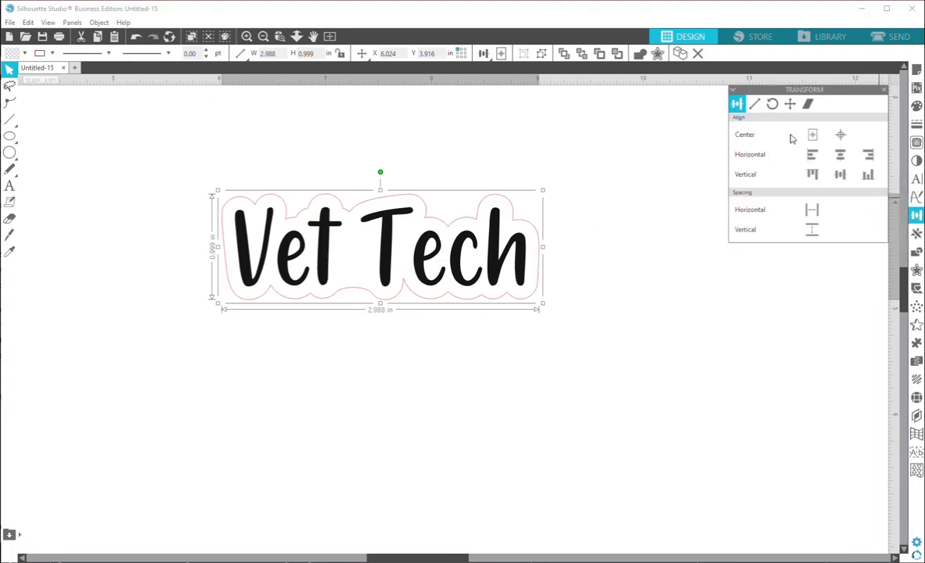
pyautogui.click(756, 105)
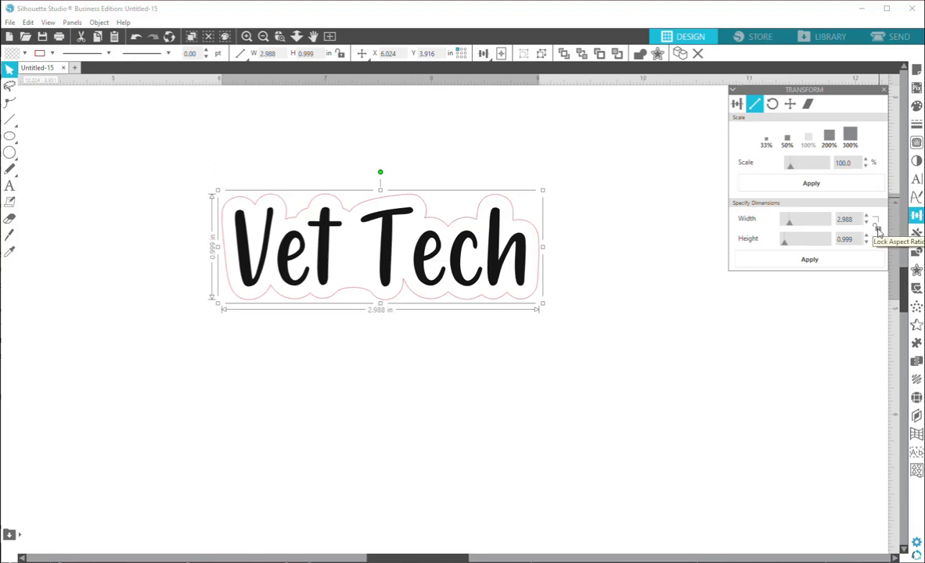
pyautogui.click(877, 228)
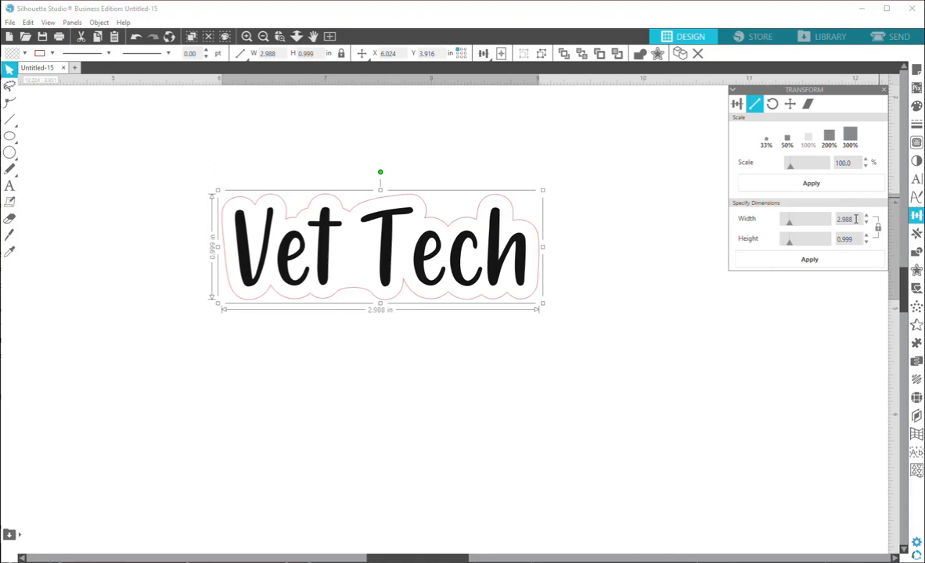
pyautogui.moveTo(855, 219); pyautogui.dragTo(815, 219)
pyautogui.write('2.75')
pyautogui.press('Return')
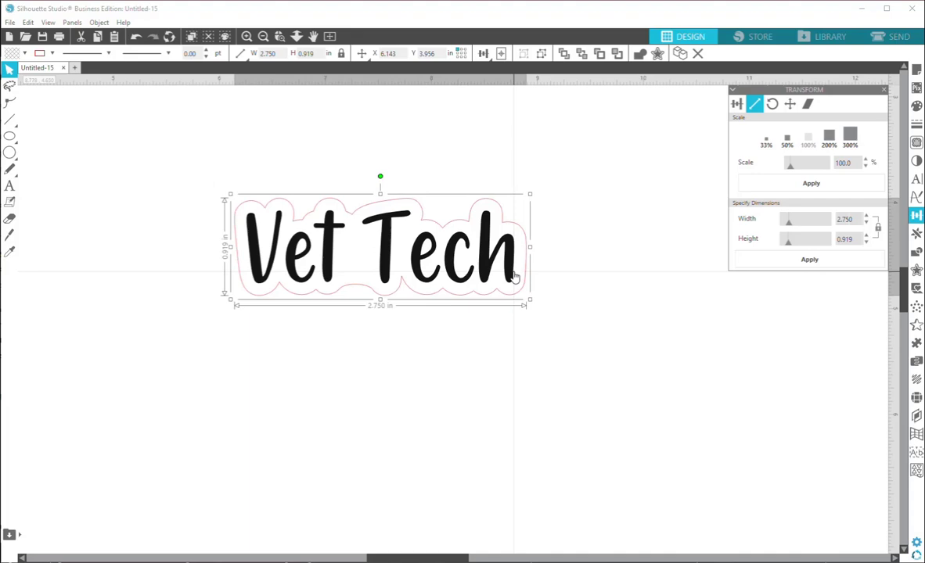
pyautogui.click(604, 272)
# - Draw a small circle about 0.09 in across above the start of "Vet" with the Flexishapes tool
pyautogui.moveTo(10, 154)
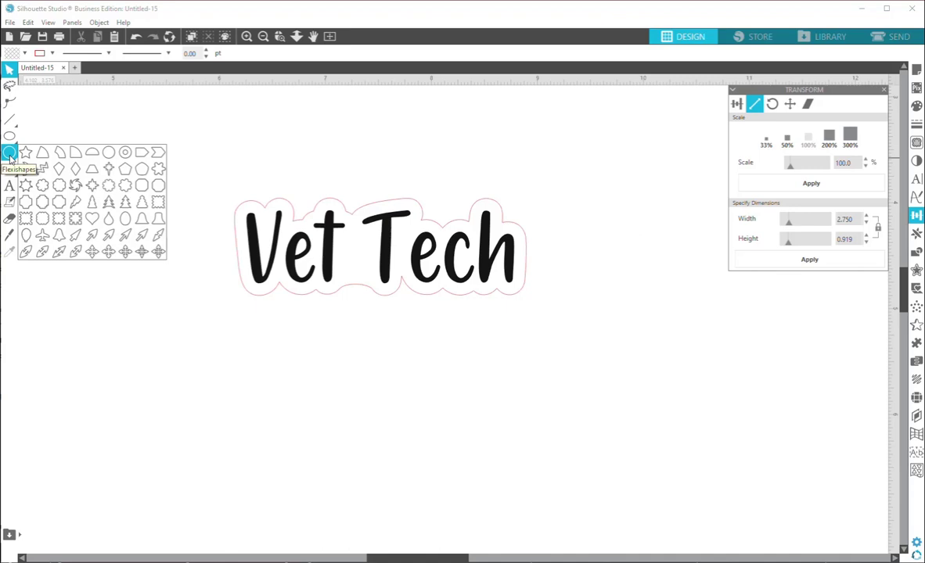
pyautogui.click(108, 153)
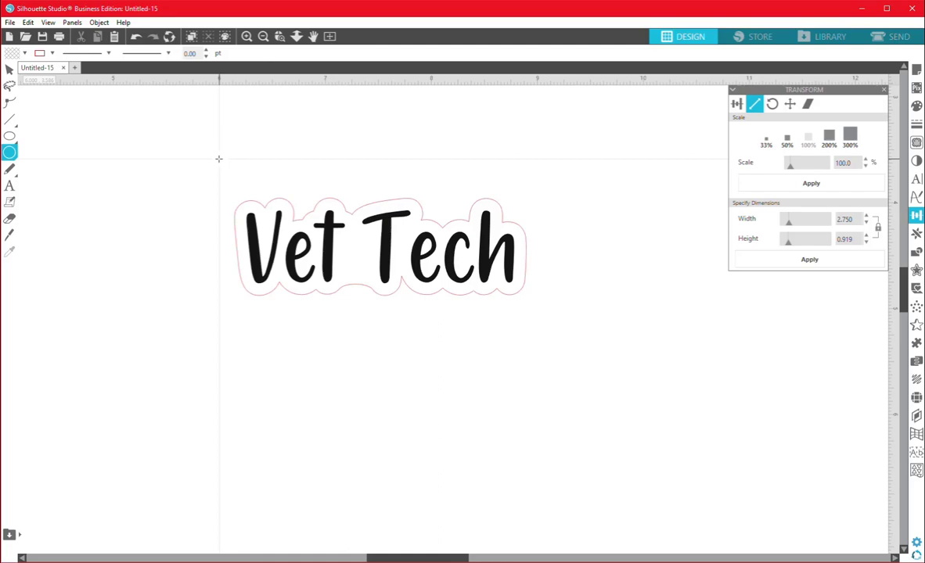
pyautogui.moveTo(218, 159)
pyautogui.mouseDown()
pyautogui.moveTo(197, 128)
pyautogui.moveTo(213, 153)
pyautogui.mouseUp()
pyautogui.click(10, 72)
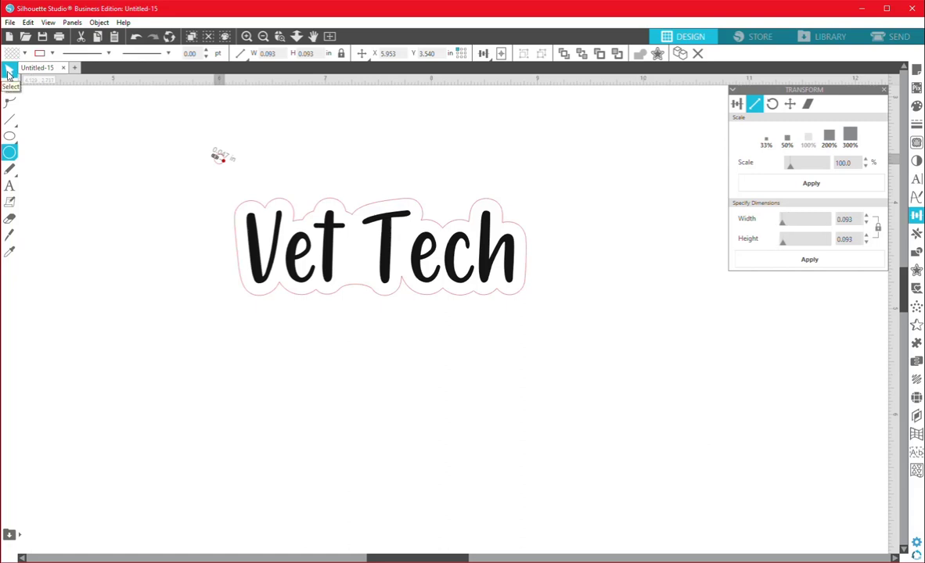
pyautogui.click(9, 73)
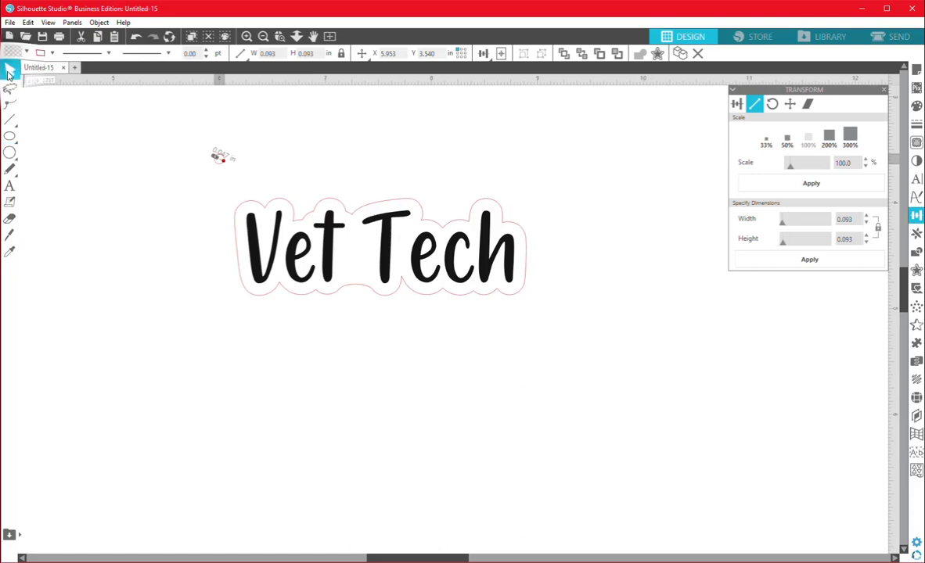
# - Set the small circle's width and height to 0.190 in with the aspect ratio locked
pyautogui.click(220, 167)
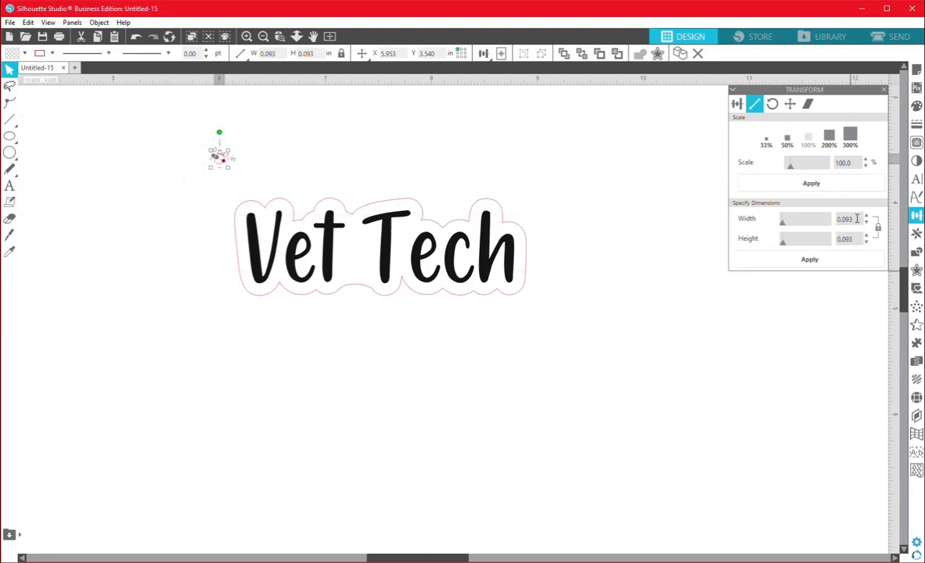
pyautogui.press('Tab')
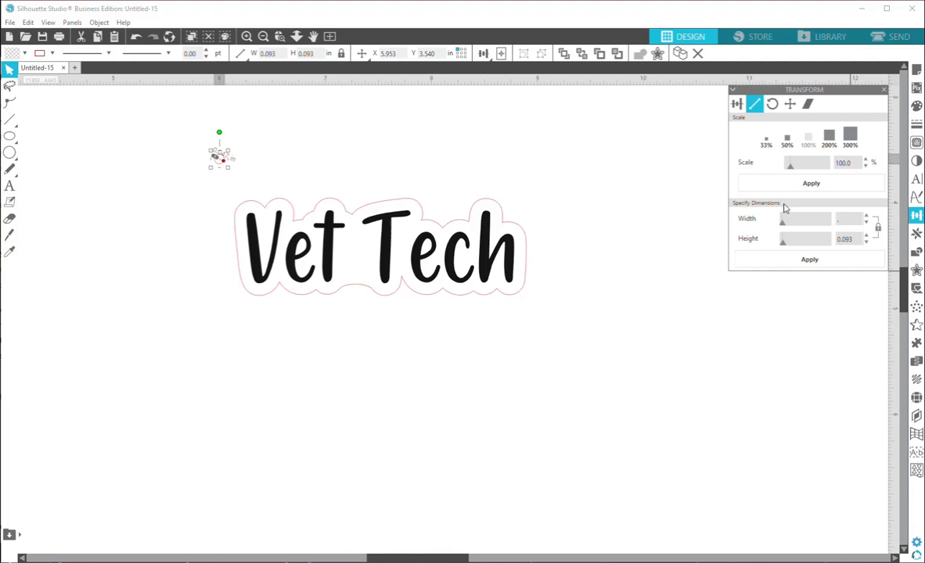
pyautogui.press('Return')
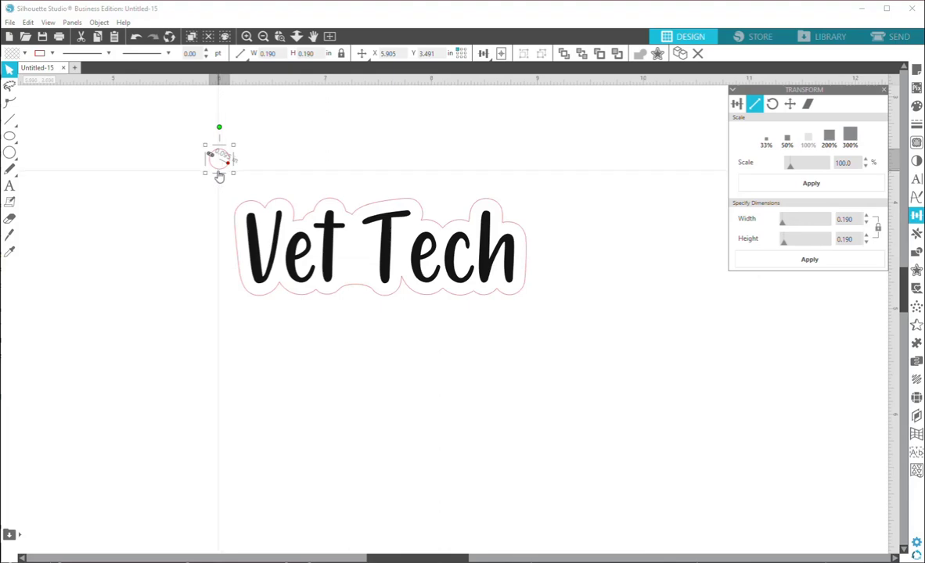
# - Add a 0.125 in outer offset around the circle and move both circles to overlap the left edge of the lettering outline
pyautogui.click(916, 271)
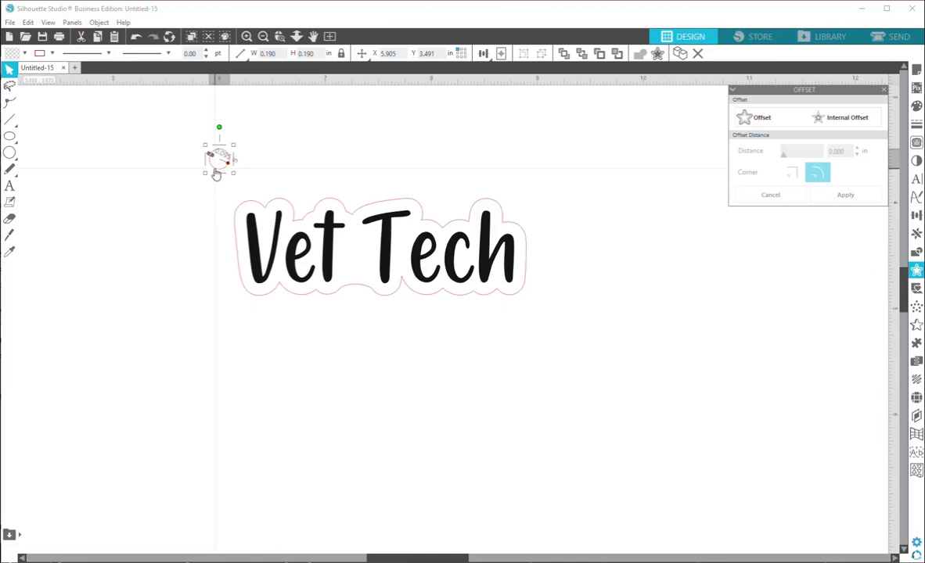
pyautogui.click(755, 118)
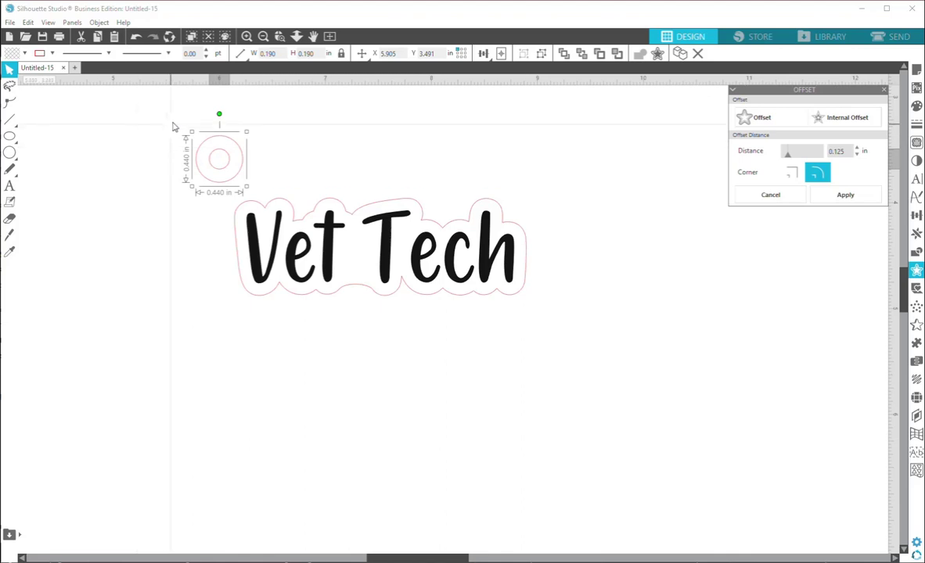
pyautogui.moveTo(174, 127); pyautogui.dragTo(244, 270)
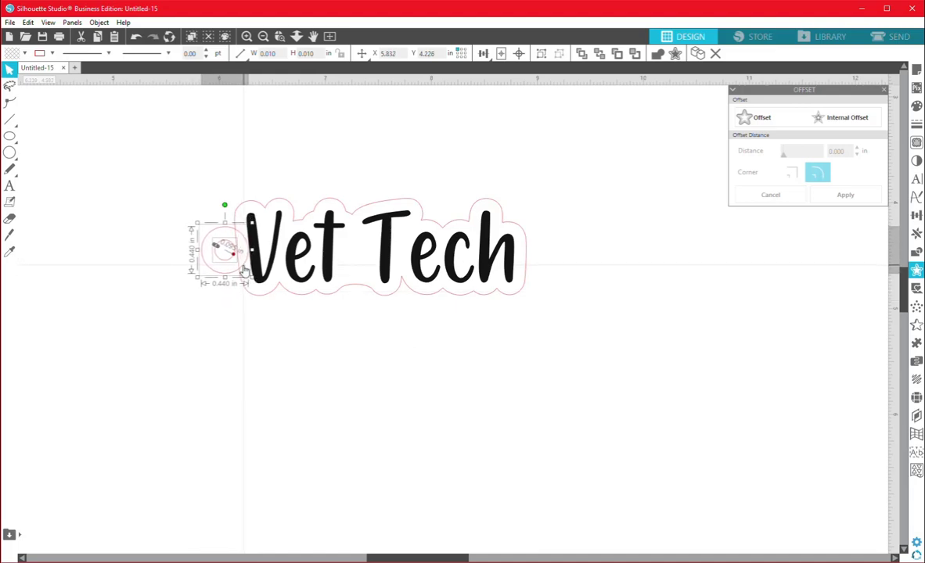
# - Align the two circles and the lettering group on their common vertical middle
pyautogui.moveTo(179, 123); pyautogui.dragTo(508, 304)
pyautogui.click(483, 53)
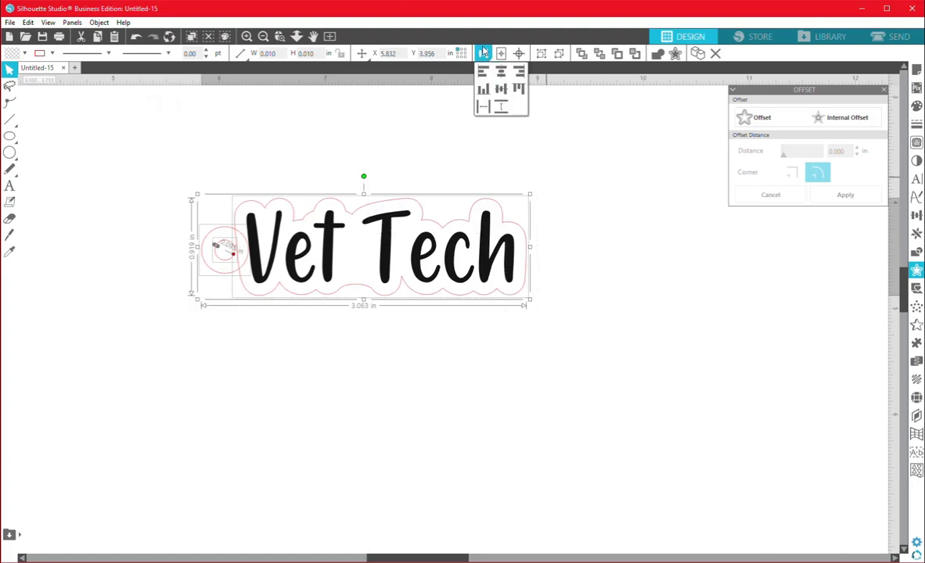
pyautogui.click(501, 91)
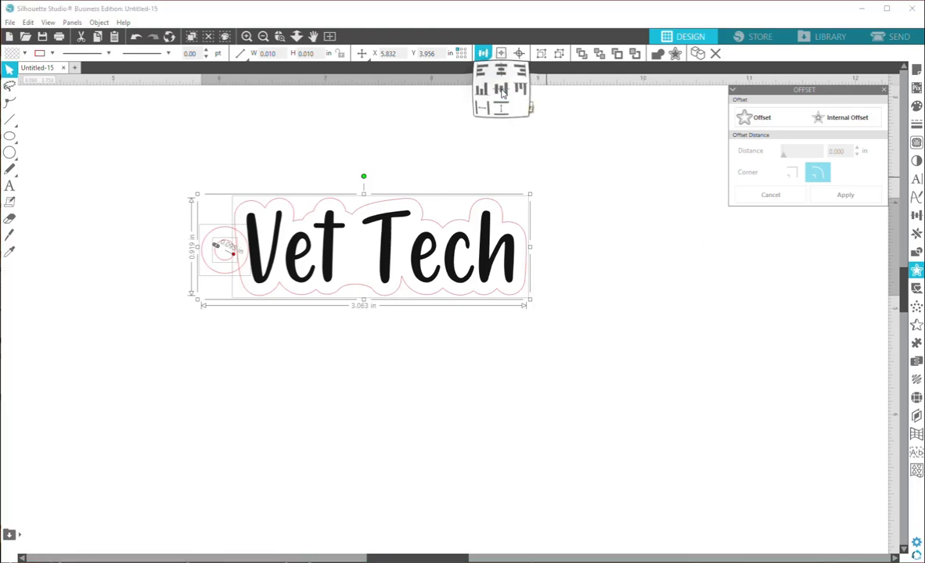
pyautogui.click(147, 292)
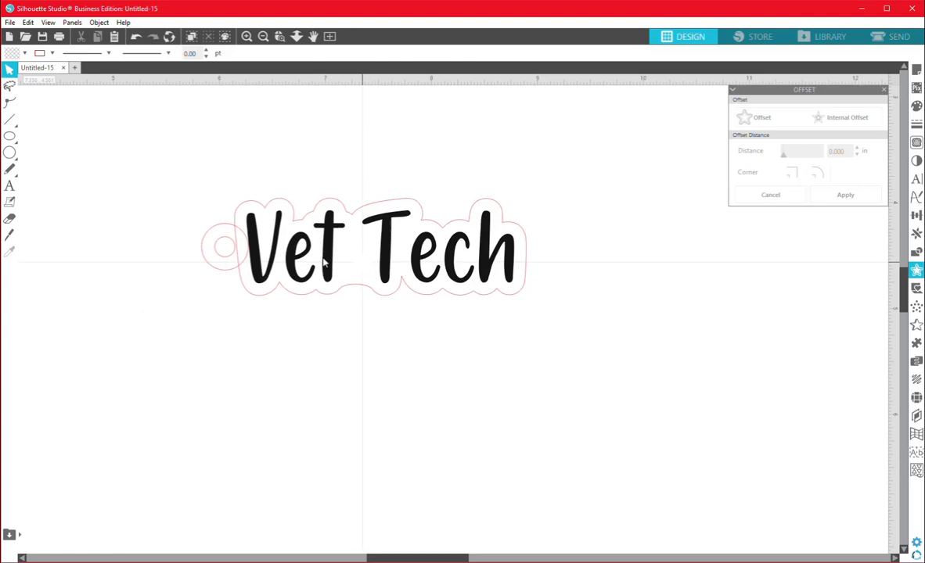
# - Try to weld the two ring circles with the grouped lettering and its outline
pyautogui.moveTo(300, 161); pyautogui.dragTo(345, 255)
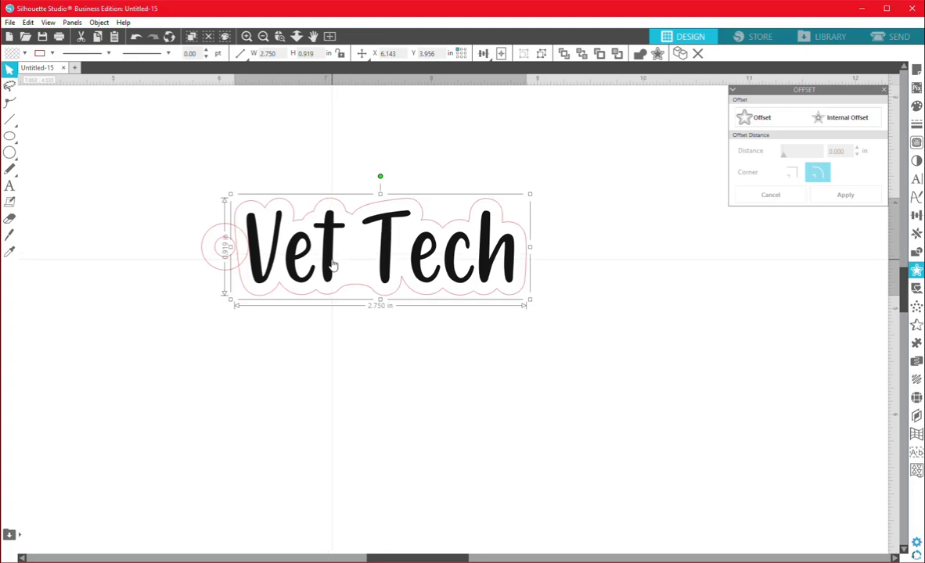
pyautogui.click(142, 155)
pyautogui.moveTo(185, 186); pyautogui.dragTo(237, 229)
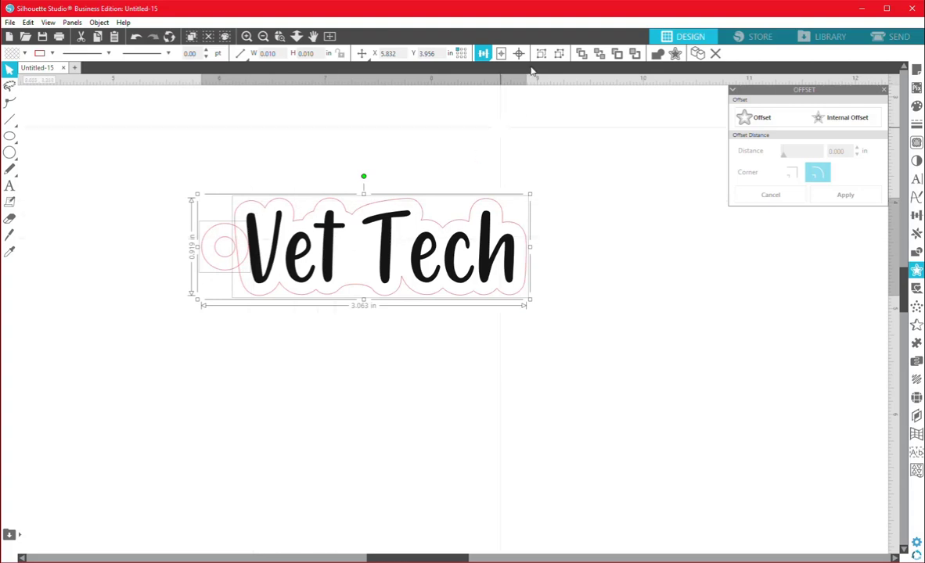
pyautogui.rightClick(466, 227)
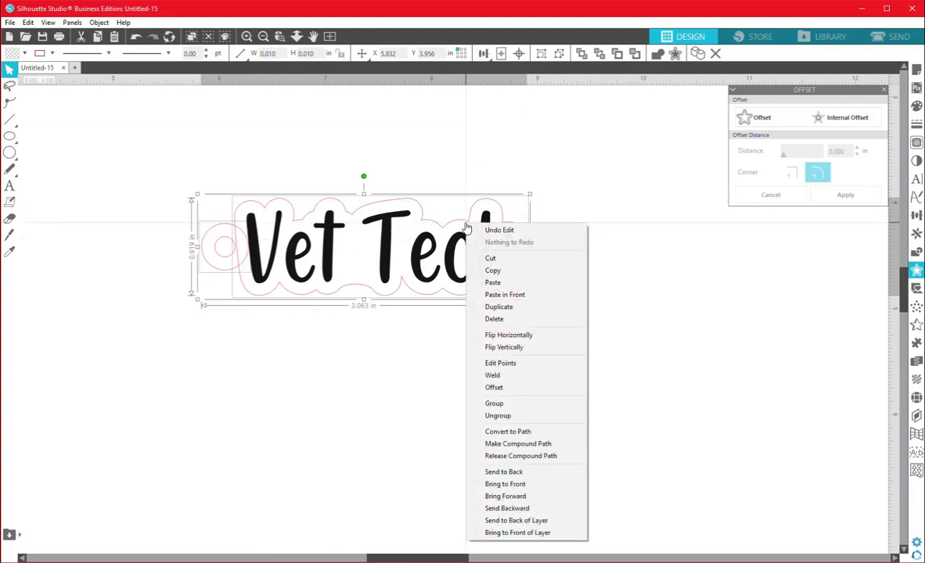
pyautogui.click(494, 376)
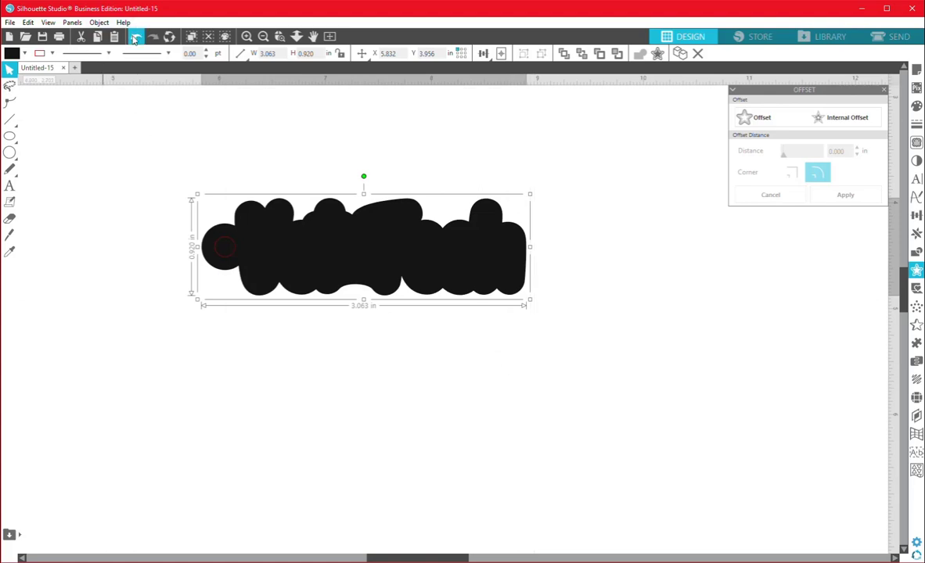
pyautogui.click(134, 37)
# - Ungroup the "Vet Tech" lettering from its offset outline
pyautogui.click(351, 181)
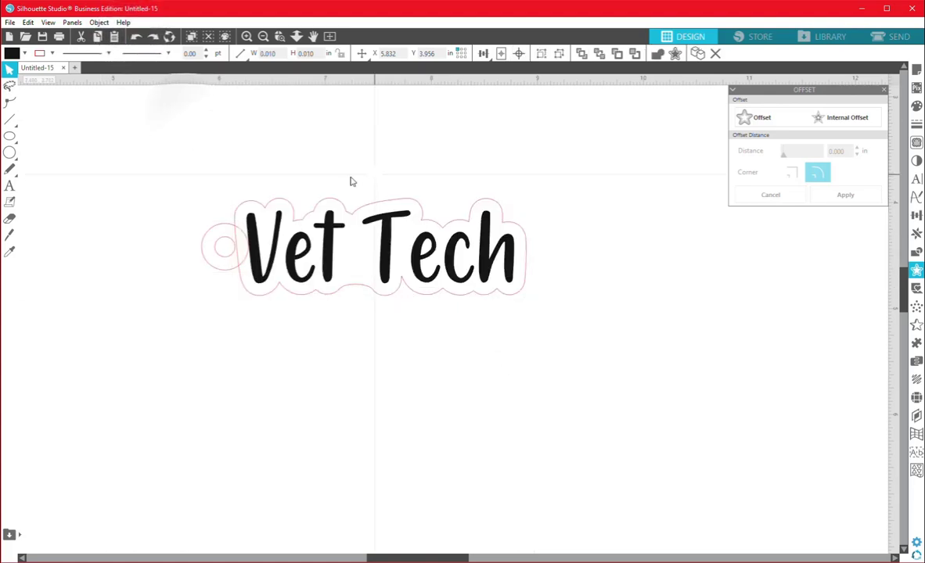
pyautogui.click(337, 218)
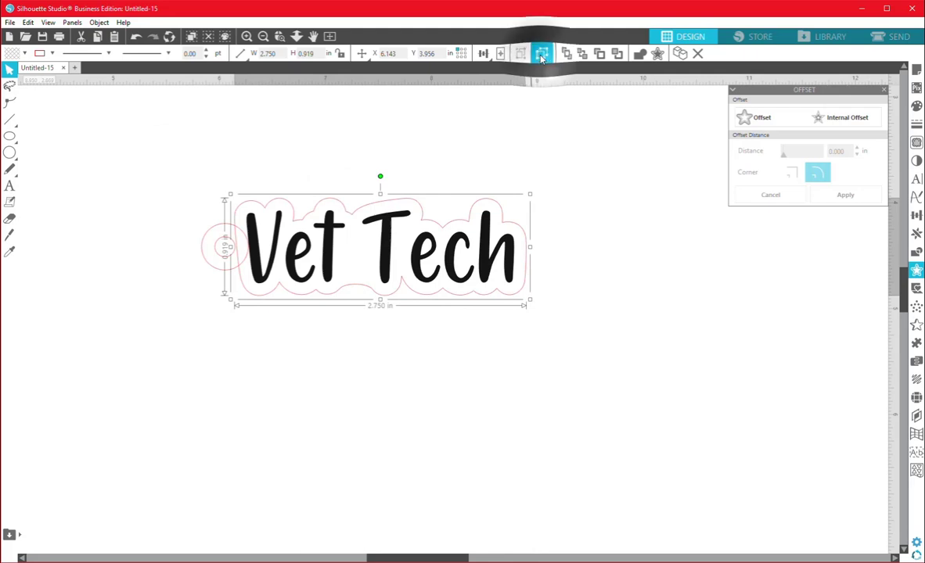
pyautogui.click(123, 212)
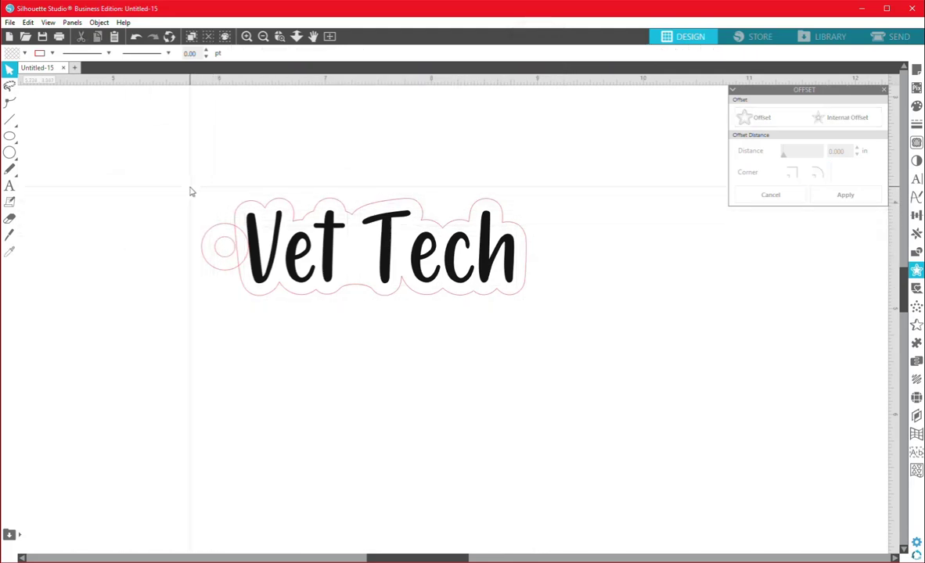
# - Weld the outer ring circle to the offset outline around the "Vet Tech" lettering
pyautogui.moveTo(191, 187); pyautogui.dragTo(201, 316)
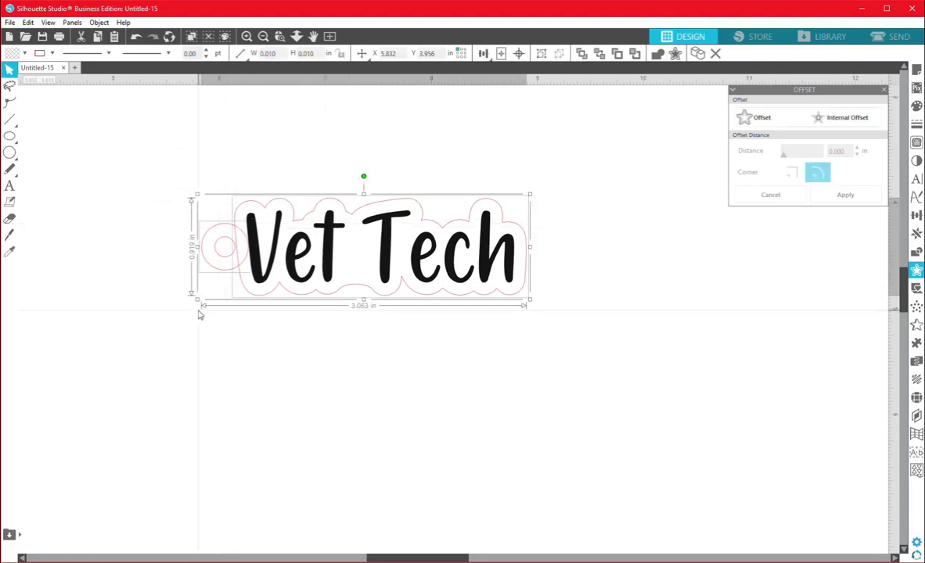
pyautogui.rightClick(450, 323)
pyautogui.click(469, 169)
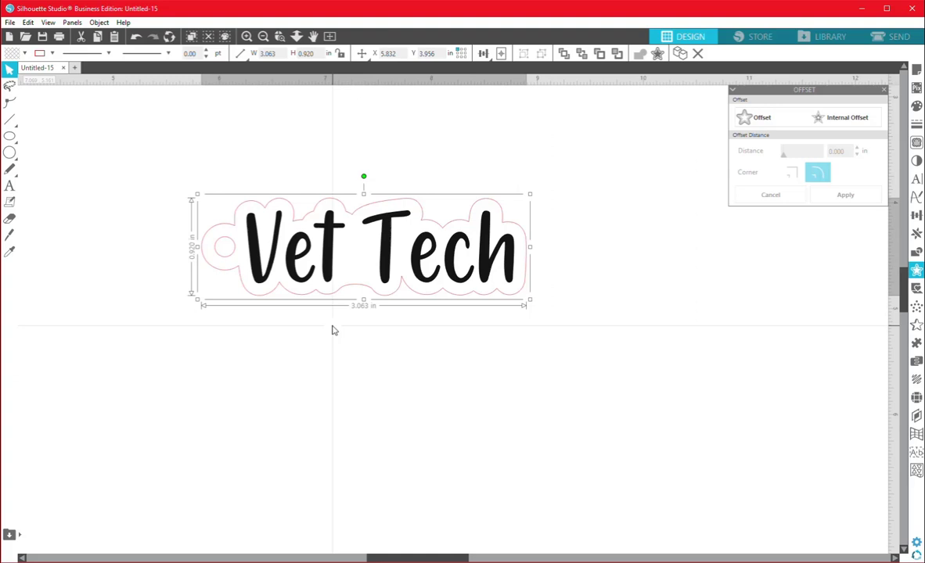
# - Make a compound path from the small inner circle and the welded tag outline
pyautogui.moveTo(198, 197); pyautogui.dragTo(231, 268)
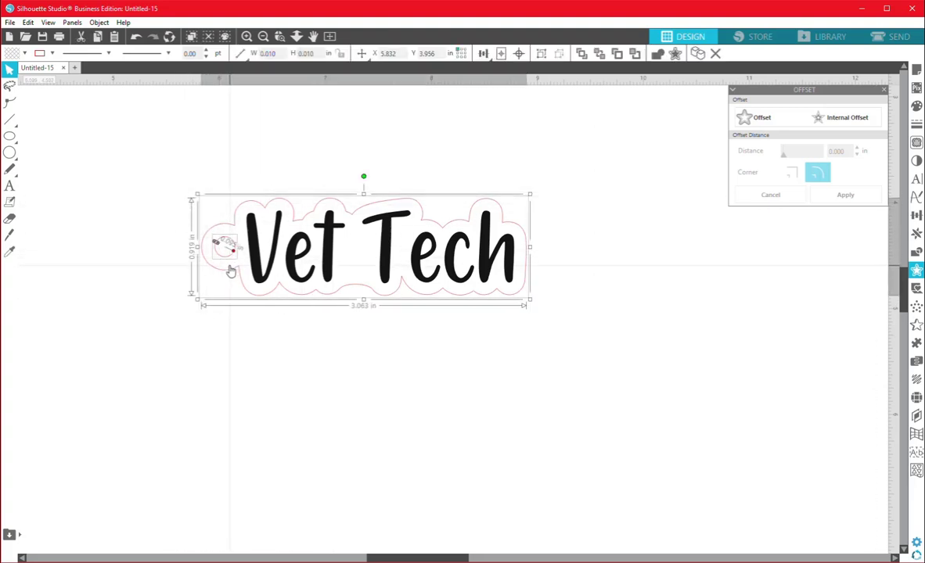
pyautogui.rightClick(274, 311)
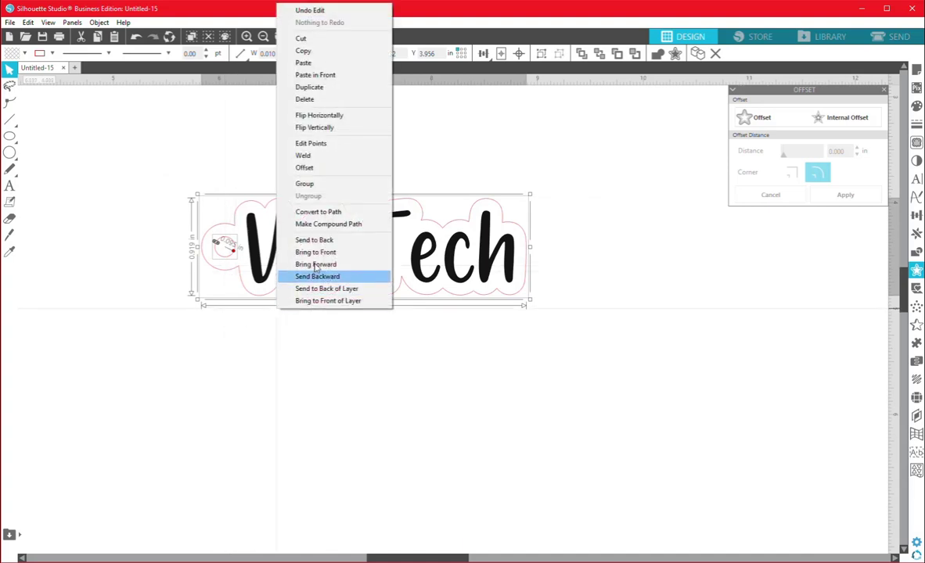
pyautogui.click(308, 226)
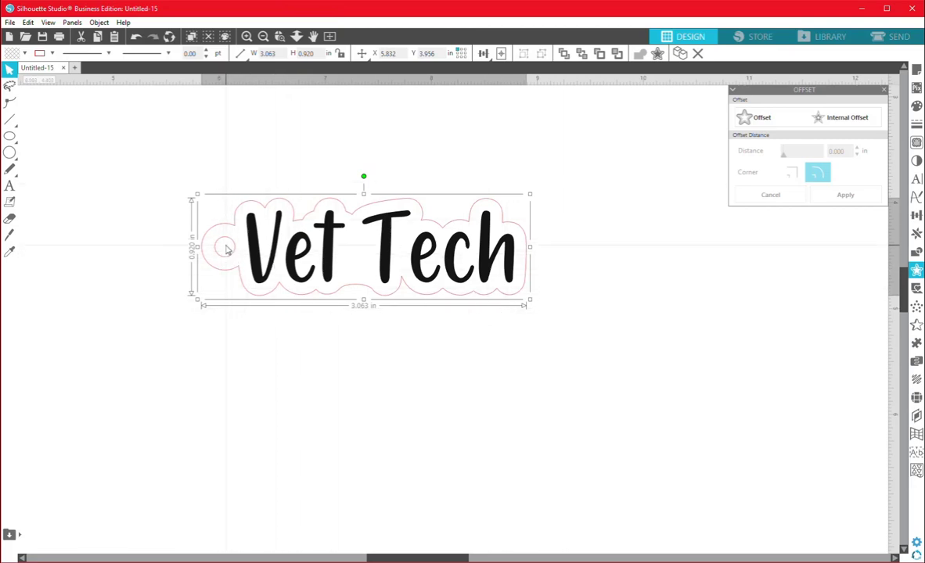
# - Group the "Vet" and "Tech" words into one lettering object
pyautogui.click(325, 248)
pyautogui.keyDown('shift'); pyautogui.click(388, 258); pyautogui.keyUp('shift')
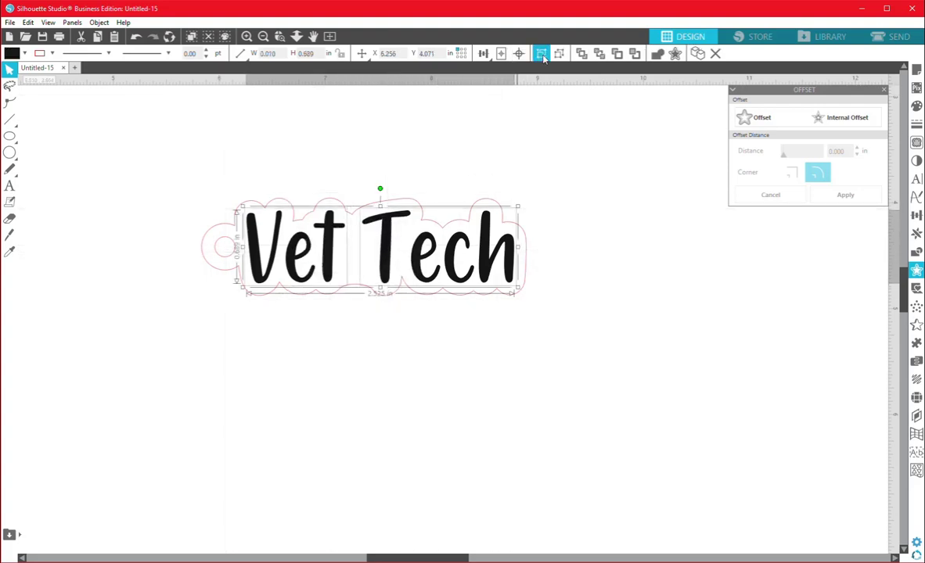
pyautogui.click(541, 54)
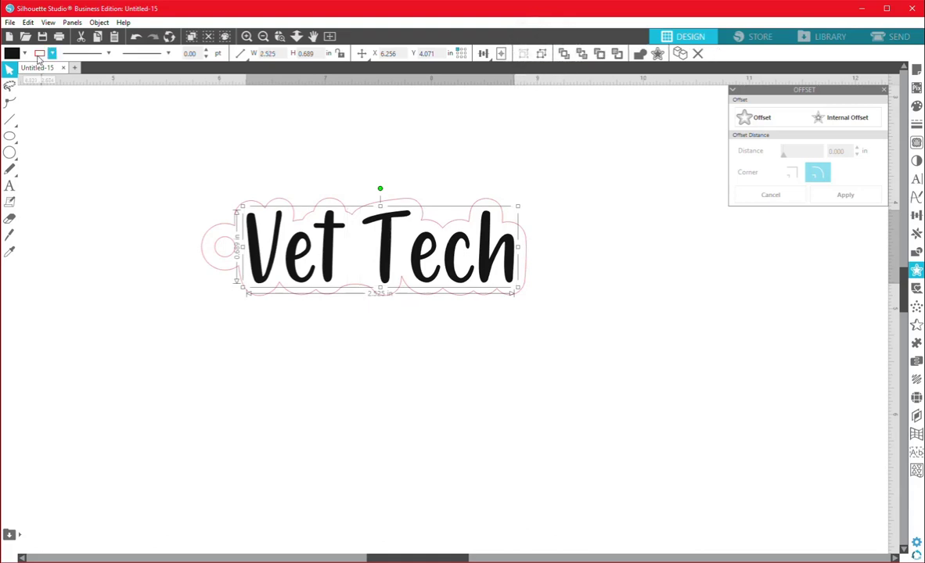
# - Give the grouped lettering a red line colour and a transparent fill
pyautogui.click(39, 54)
pyautogui.click(47, 109)
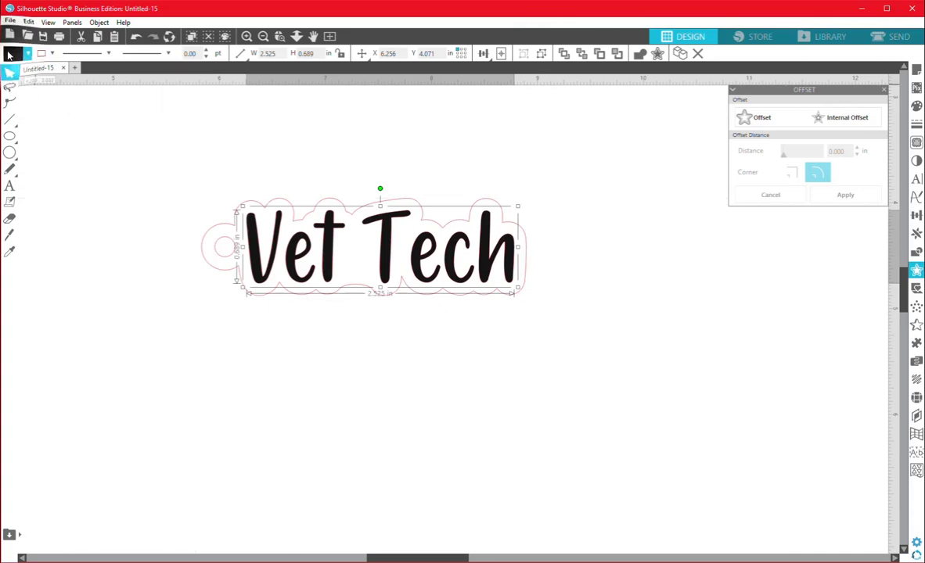
pyautogui.click(24, 53)
pyautogui.click(21, 94)
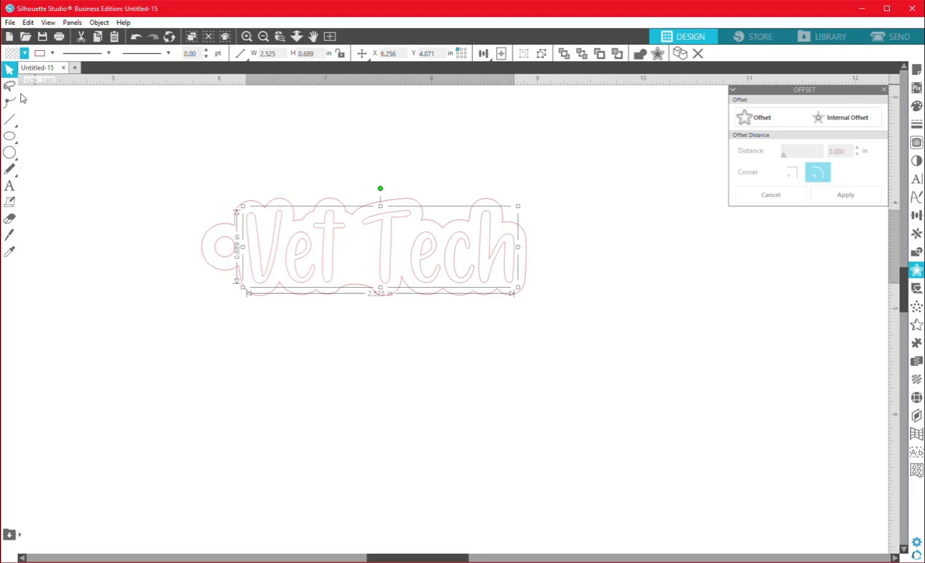
# - Copy and paste the "Vet Tech" lettering and move the copy directly below the tag outline
pyautogui.press('i')
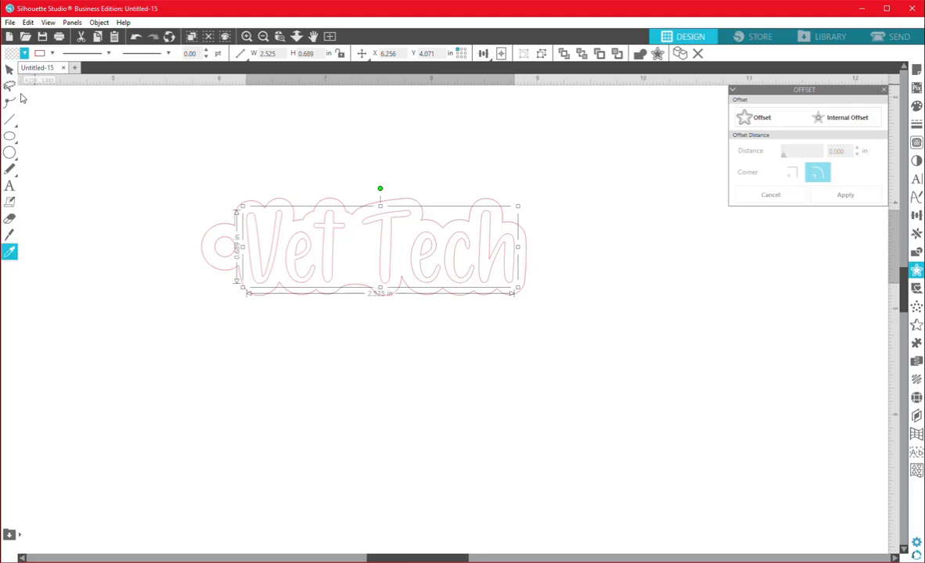
pyautogui.press('v')
pyautogui.press('i')
pyautogui.hotkey('ctrl', 'v')
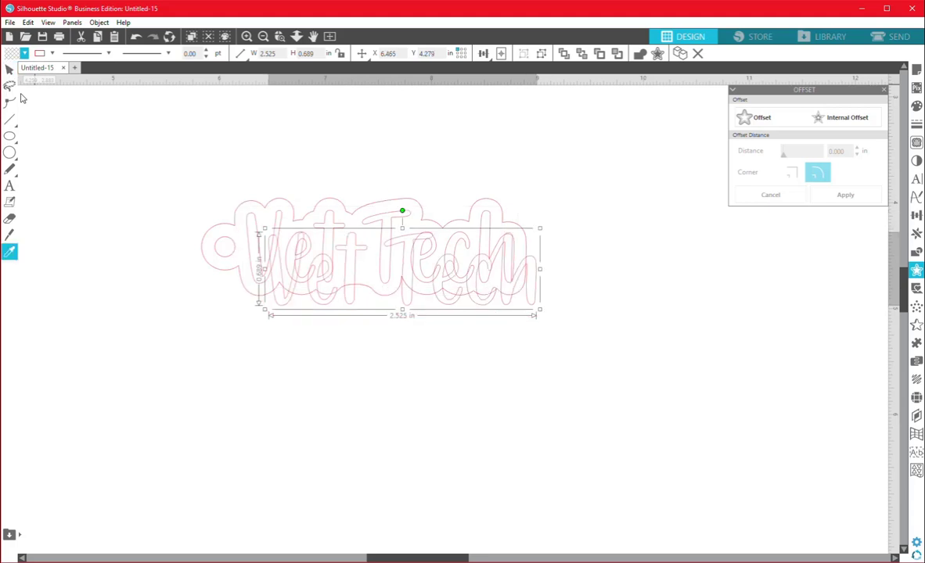
pyautogui.press('v')
pyautogui.moveTo(401, 311); pyautogui.dragTo(391, 394)
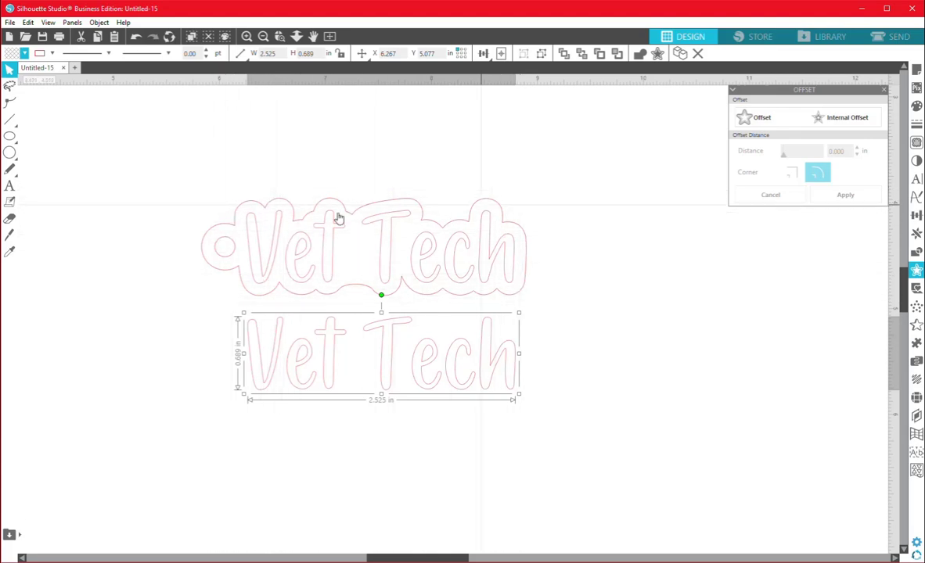
# - Add a 0.010 in internal offset to the lettering inside the tag and colour the offset line blue
pyautogui.click(264, 285)
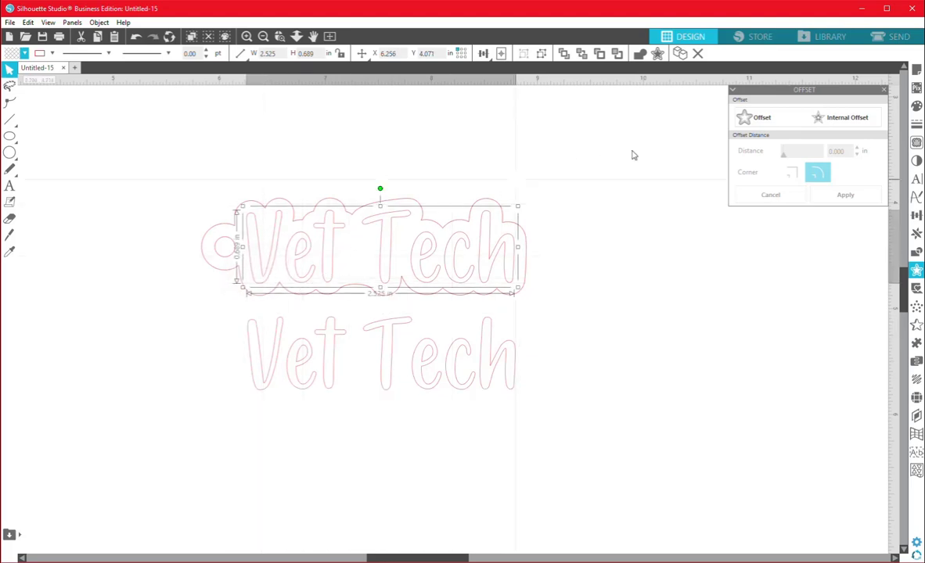
pyautogui.click(841, 119)
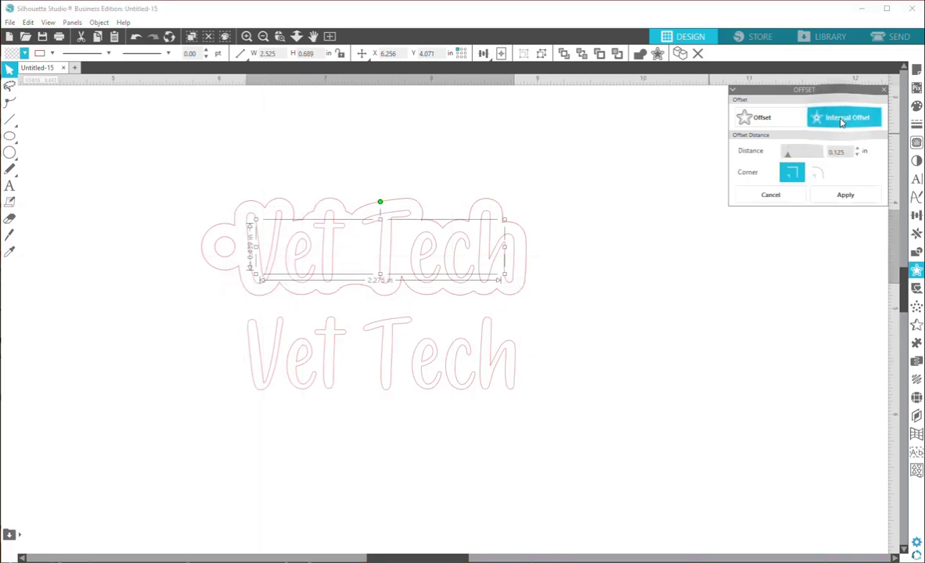
pyautogui.moveTo(846, 150); pyautogui.dragTo(779, 152)
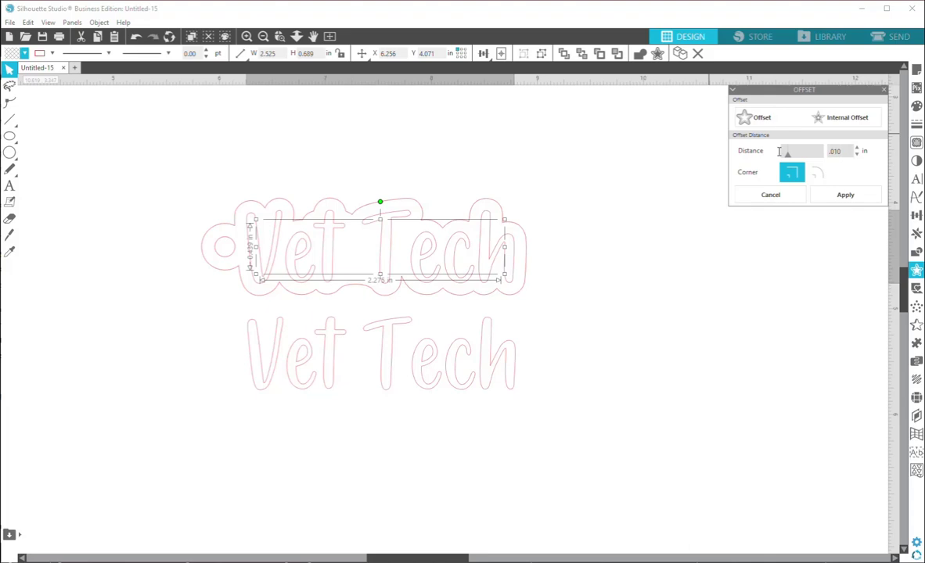
pyautogui.press('Return')
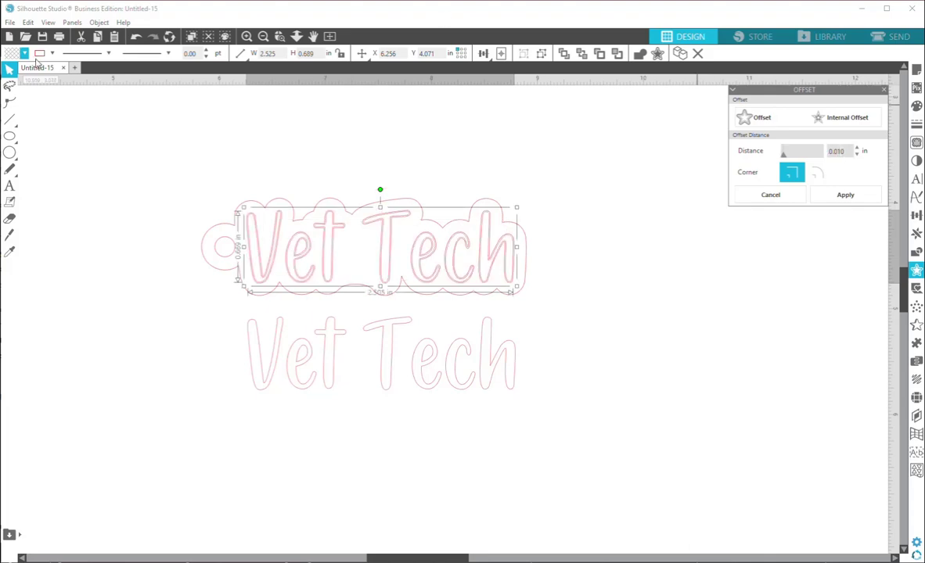
pyautogui.click(52, 53)
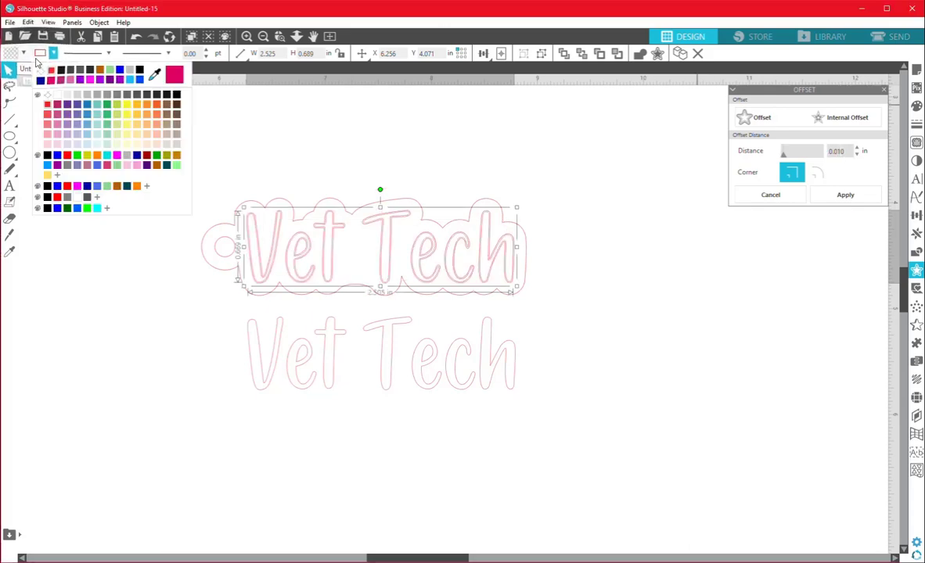
pyautogui.click(87, 108)
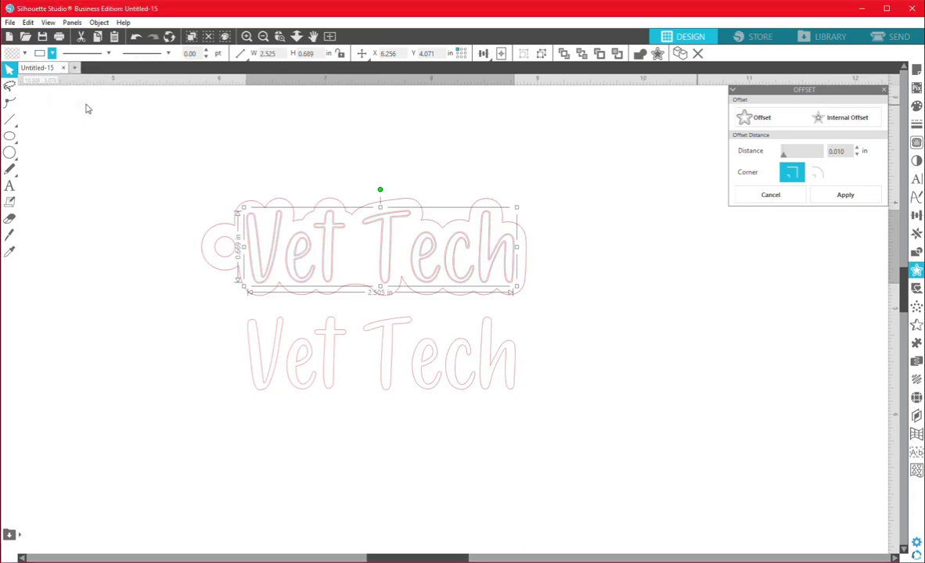
pyautogui.click(547, 268)
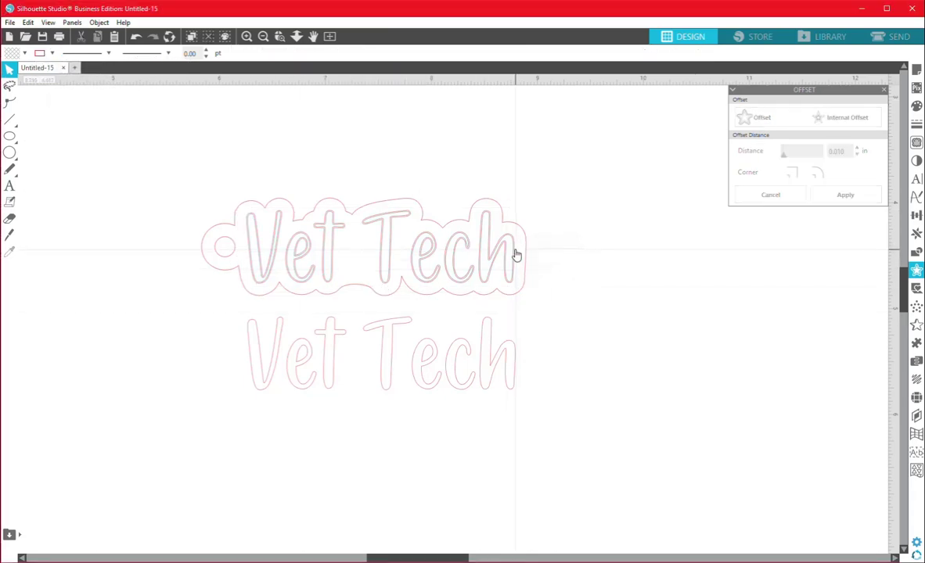
# - Delete the original red lettering around the blue internal offset inside the tag
pyautogui.click(517, 256)
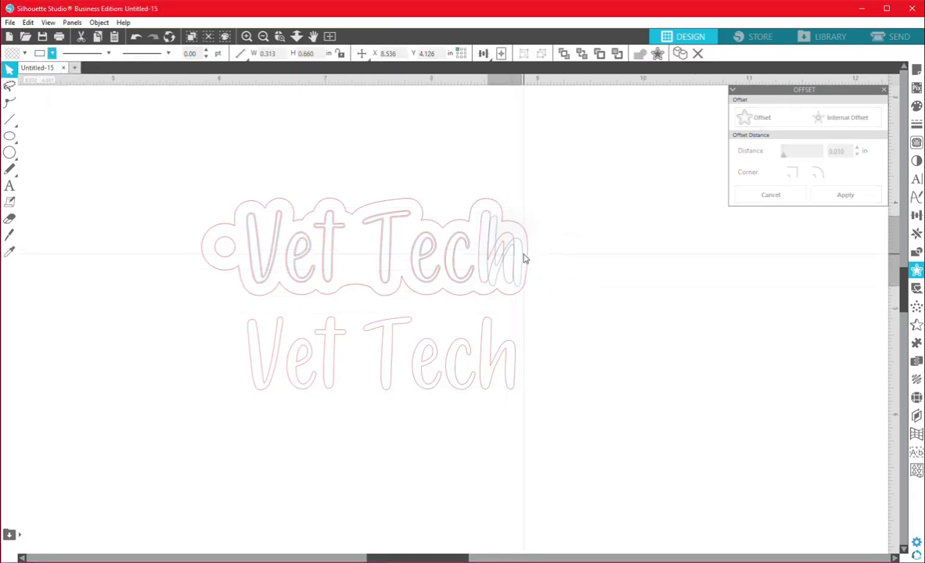
pyautogui.click(135, 36)
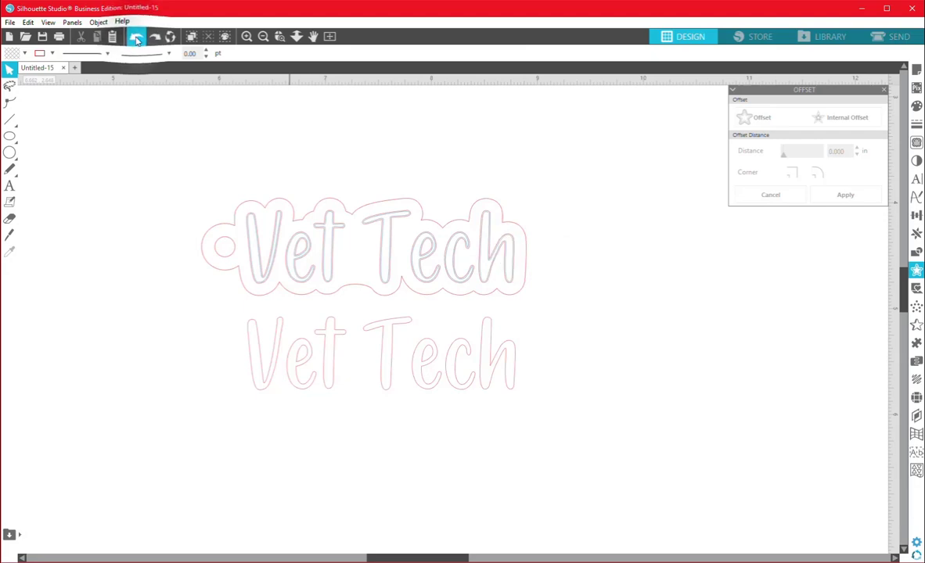
pyautogui.click(247, 37)
pyautogui.click(247, 37)
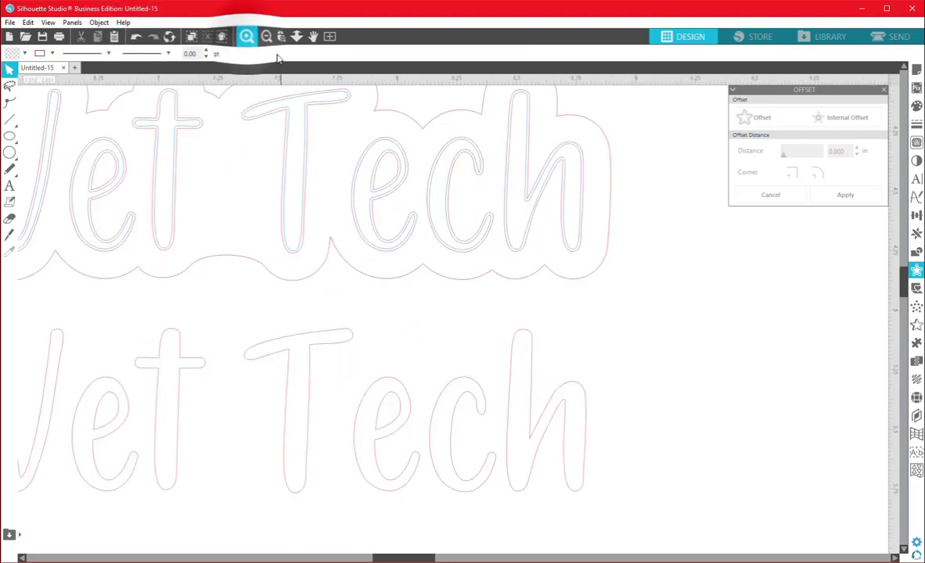
pyautogui.click(575, 258)
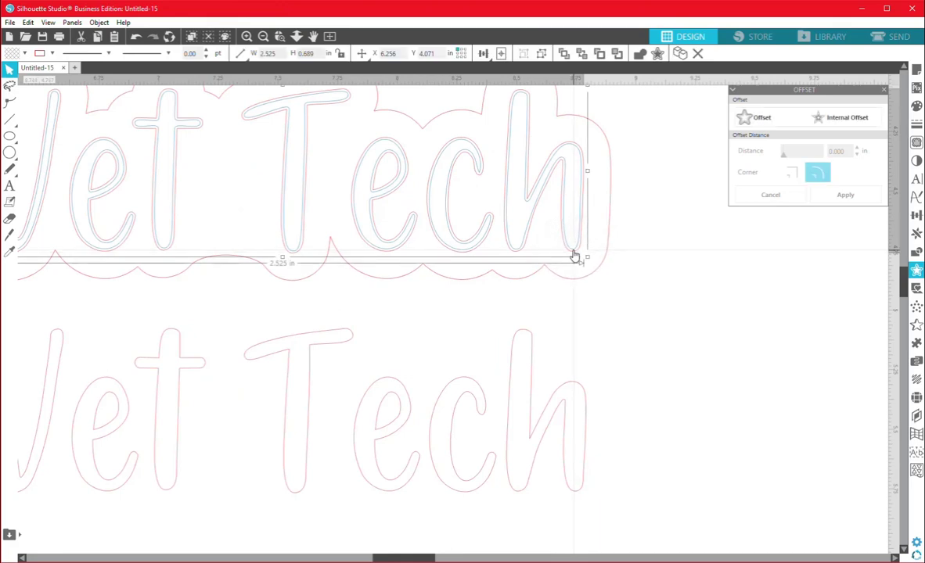
pyautogui.click(449, 234)
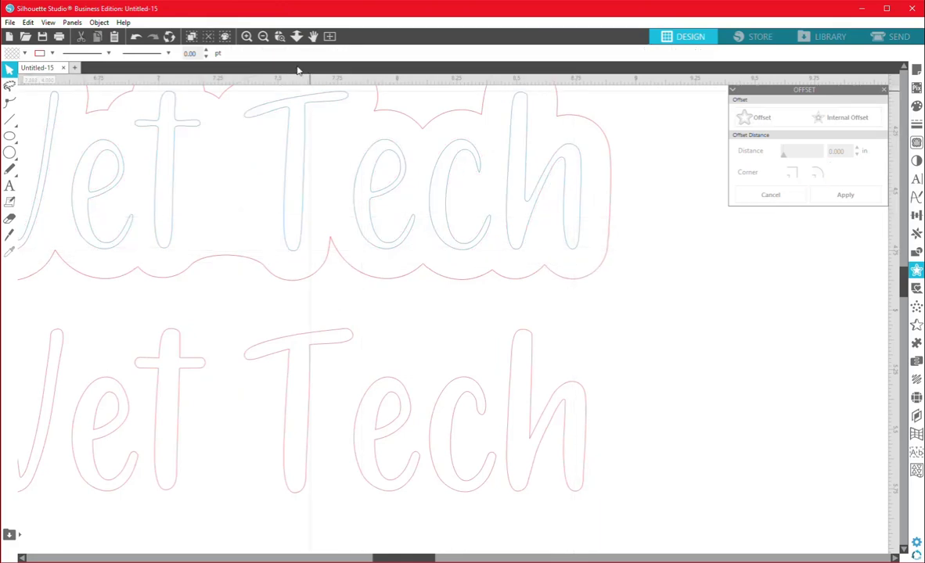
pyautogui.click(262, 37)
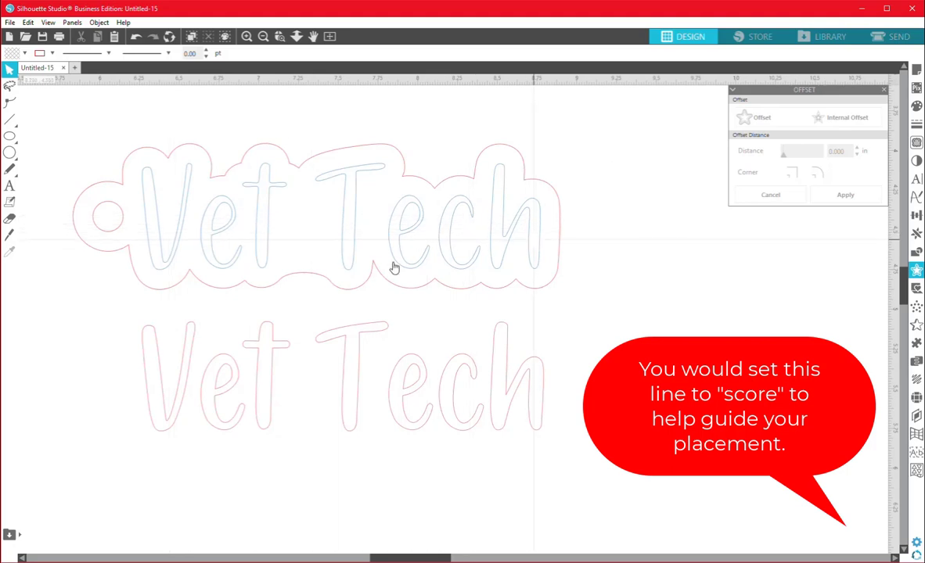
# - Fill the copied "Vet Tech" lettering below the tag with black
pyautogui.click(273, 393)
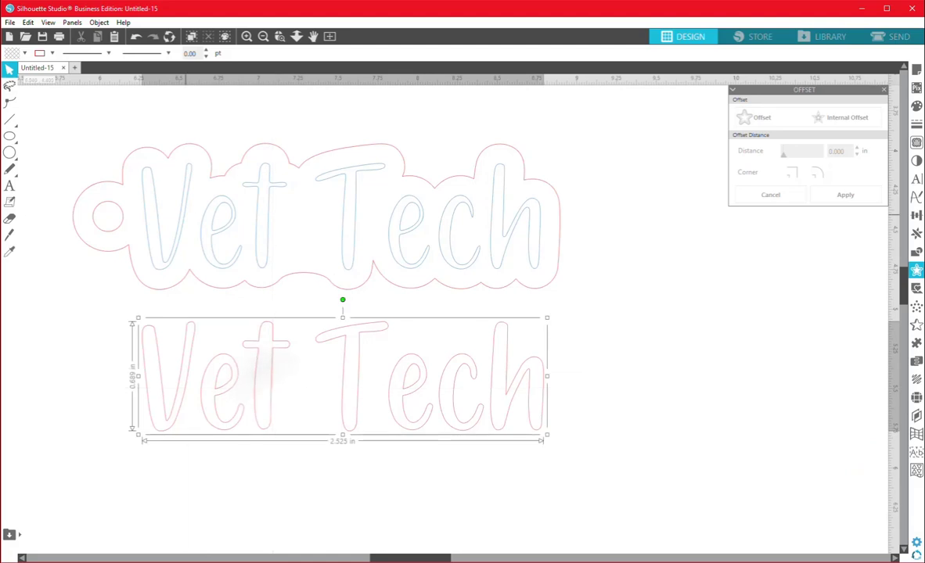
pyautogui.click(11, 53)
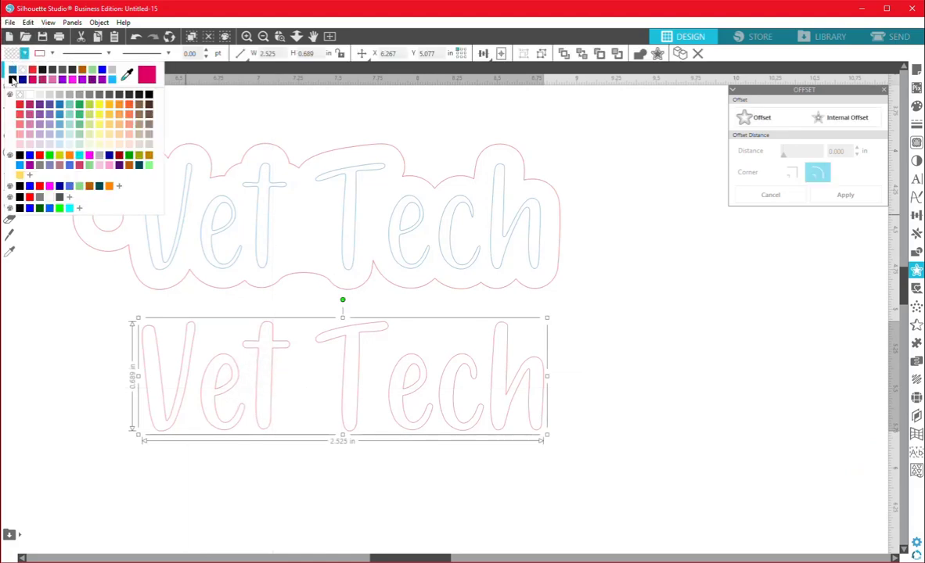
pyautogui.click(13, 79)
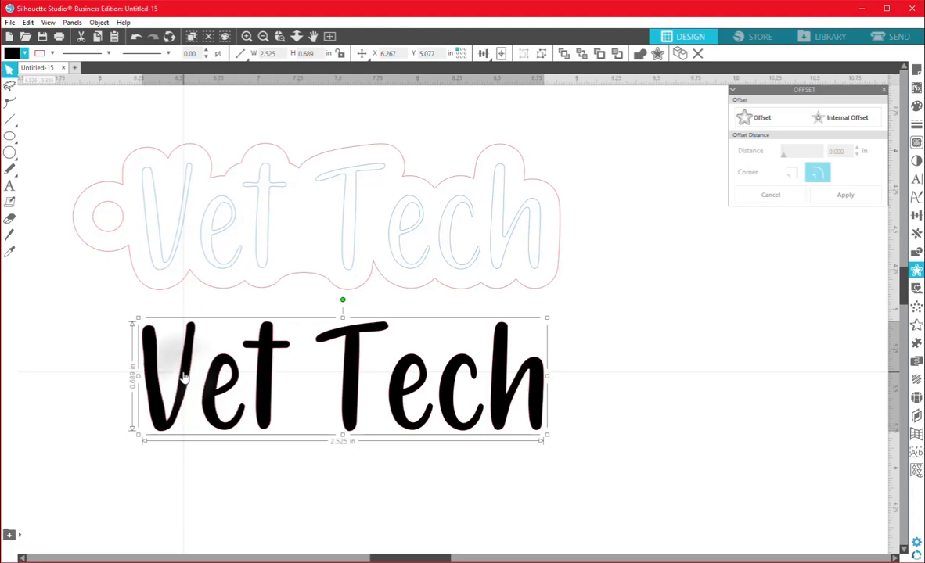
# - Move the black lettering slightly farther below the tag and make its fill transparent
pyautogui.moveTo(184, 379)
pyautogui.mouseDown()
pyautogui.moveTo(185, 213)
pyautogui.moveTo(227, 391)
pyautogui.moveTo(191, 388)
pyautogui.mouseUp()
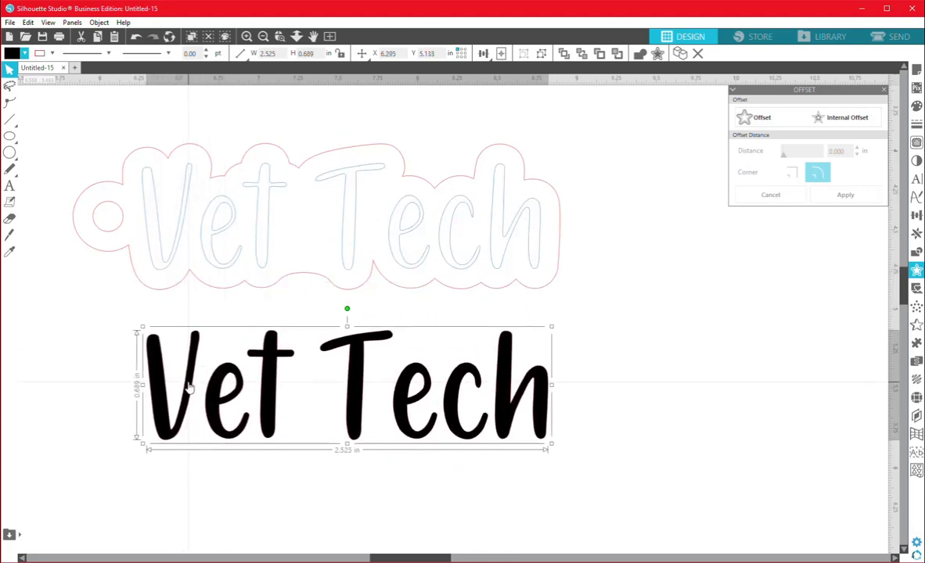
pyautogui.click(11, 54)
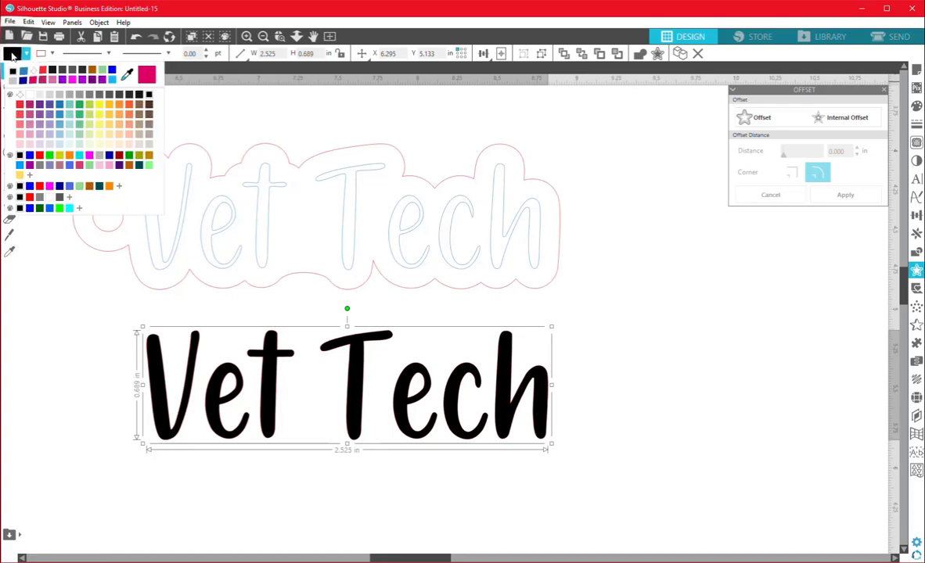
pyautogui.click(19, 95)
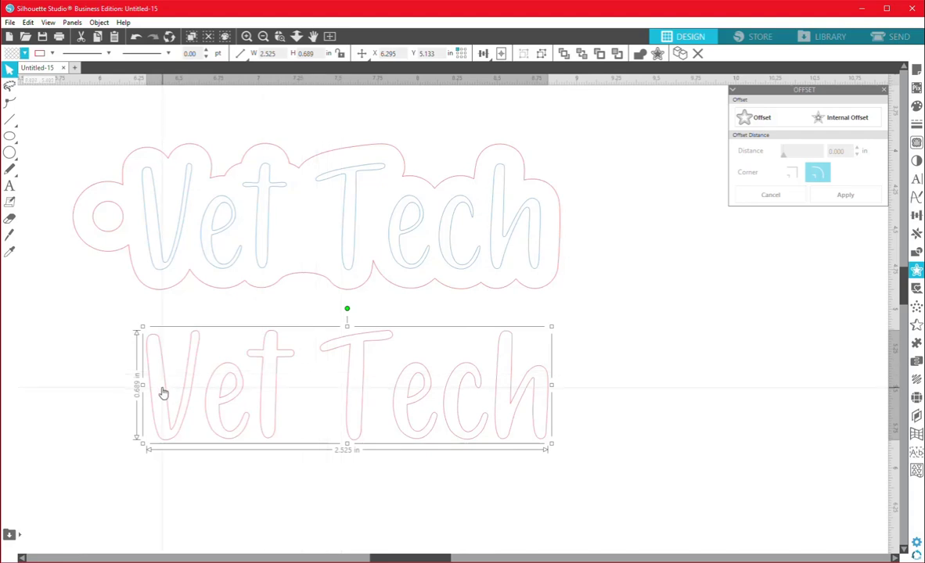
# - Ungroup the lettering below the tag repeatedly until every letter is a separate shape
pyautogui.click(541, 54)
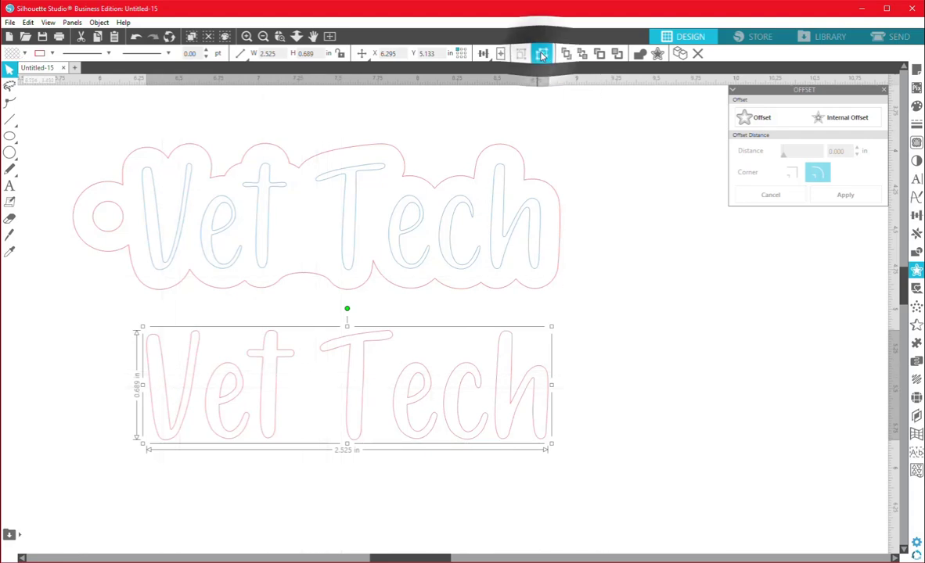
pyautogui.click(540, 54)
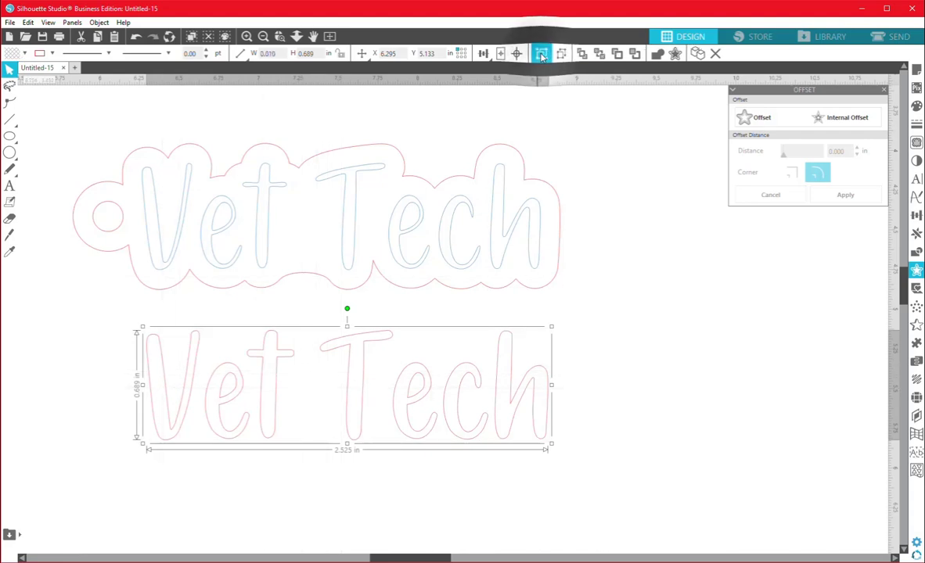
pyautogui.click(541, 54)
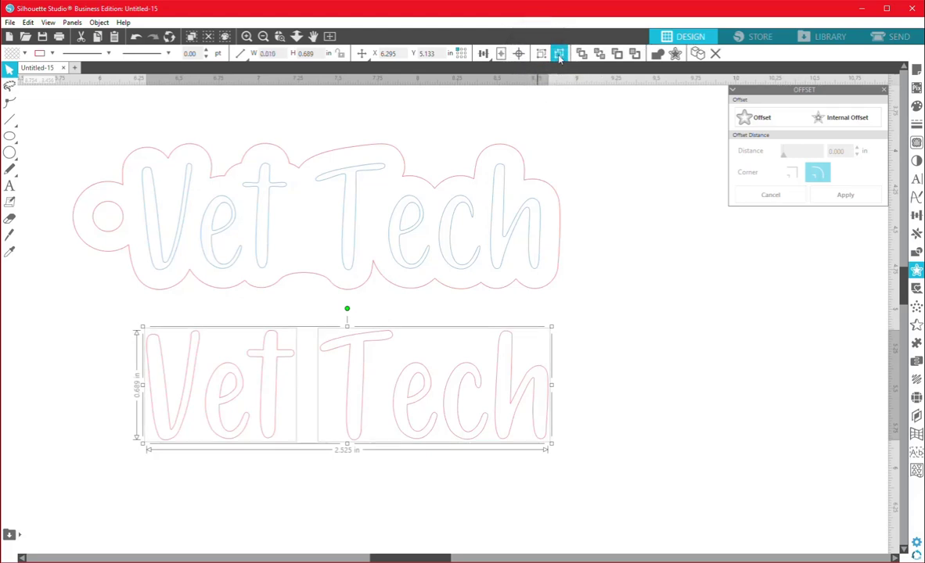
pyautogui.click(559, 56)
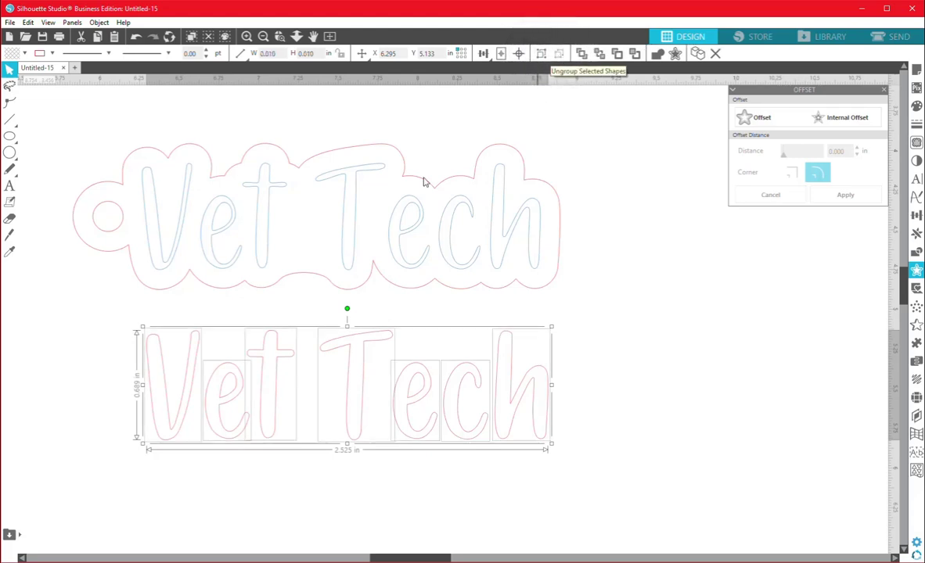
# - Shift the letters "et Tech" below the tag left together until the "e" sits tight against the "V"
pyautogui.moveTo(223, 323); pyautogui.dragTo(536, 462)
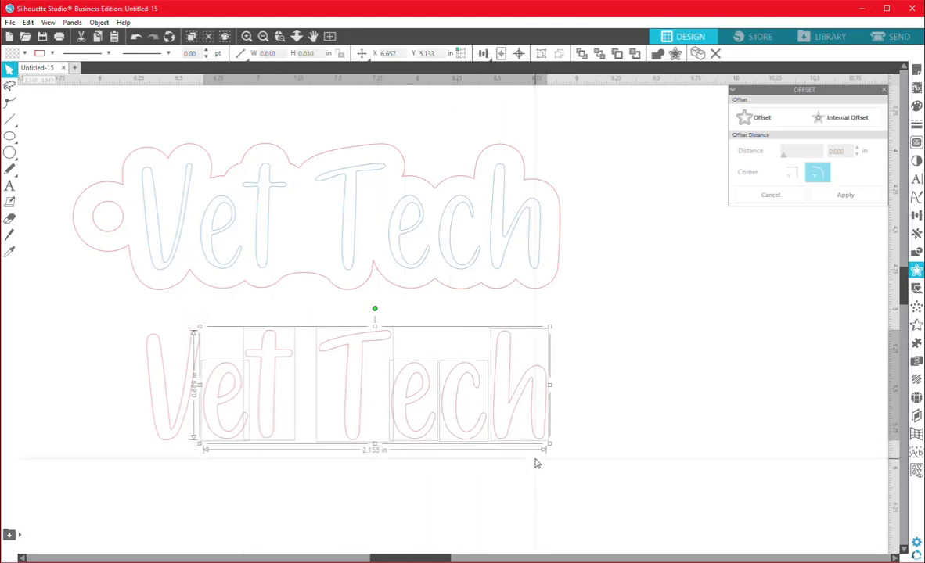
pyautogui.press('Left')
pyautogui.press('Left')
pyautogui.press('Left')
pyautogui.press('Left')
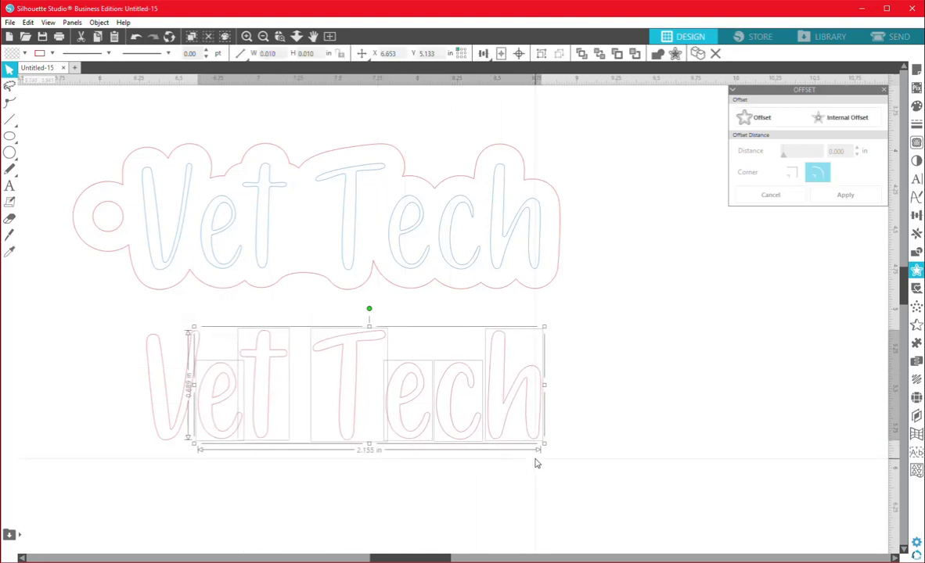
pyautogui.press('Left')
pyautogui.press('Left')
pyautogui.press('Left')
pyautogui.press('Left')
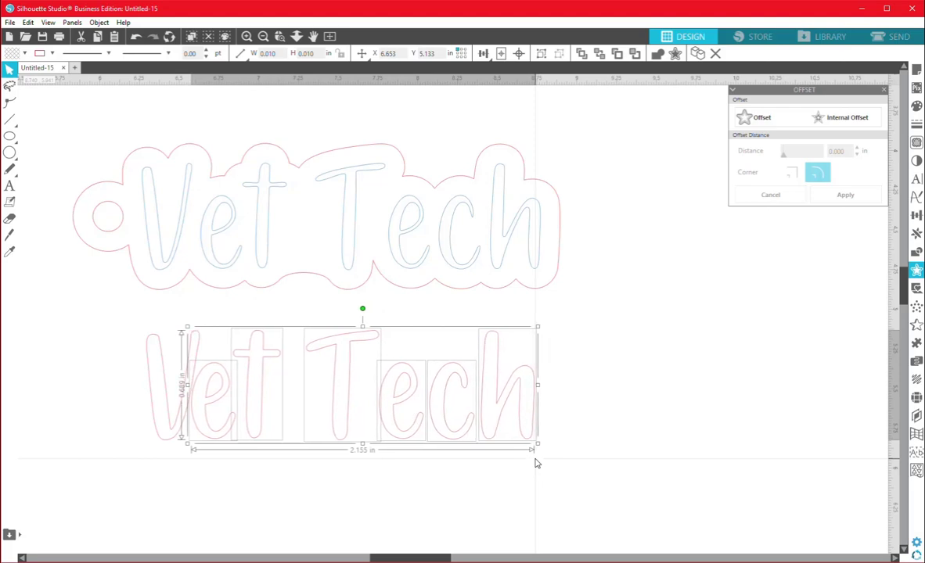
pyautogui.press('Left')
pyautogui.press('Left')
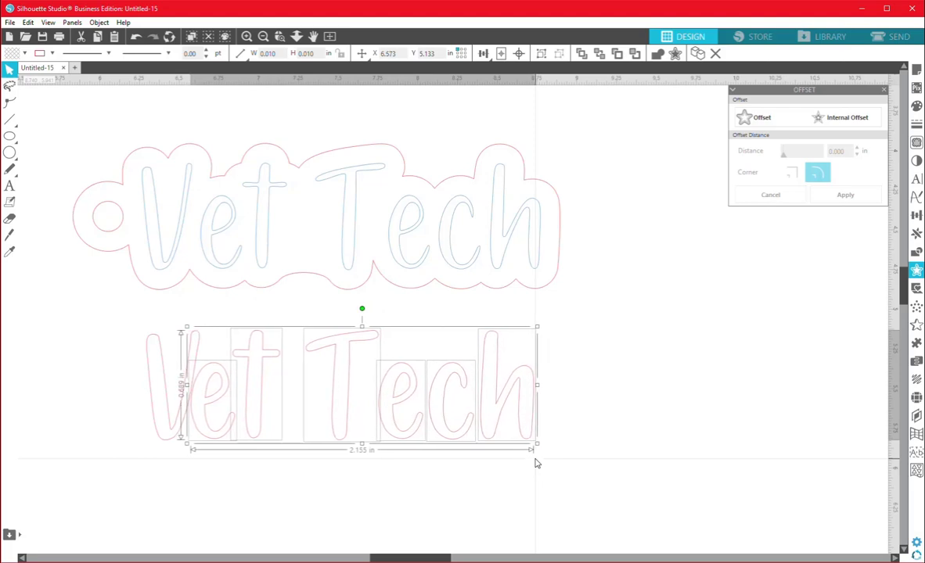
pyautogui.press('Right')
pyautogui.press('Right')
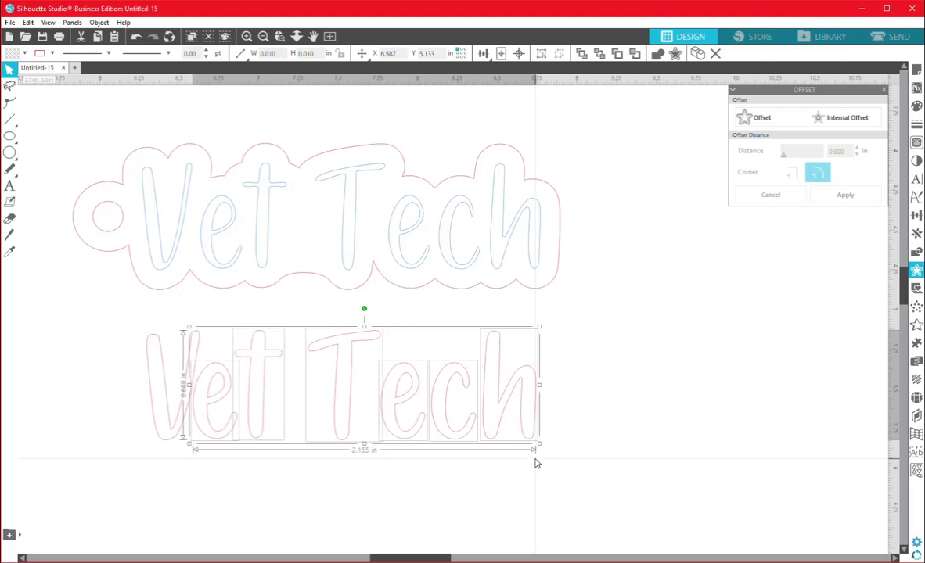
# - Shift the letters "t Tech" left together to close the gap between the first "e" and the "t"
pyautogui.moveTo(246, 309); pyautogui.dragTo(497, 411)
pyautogui.press('Left')
pyautogui.press('Left')
pyautogui.click(313, 309)
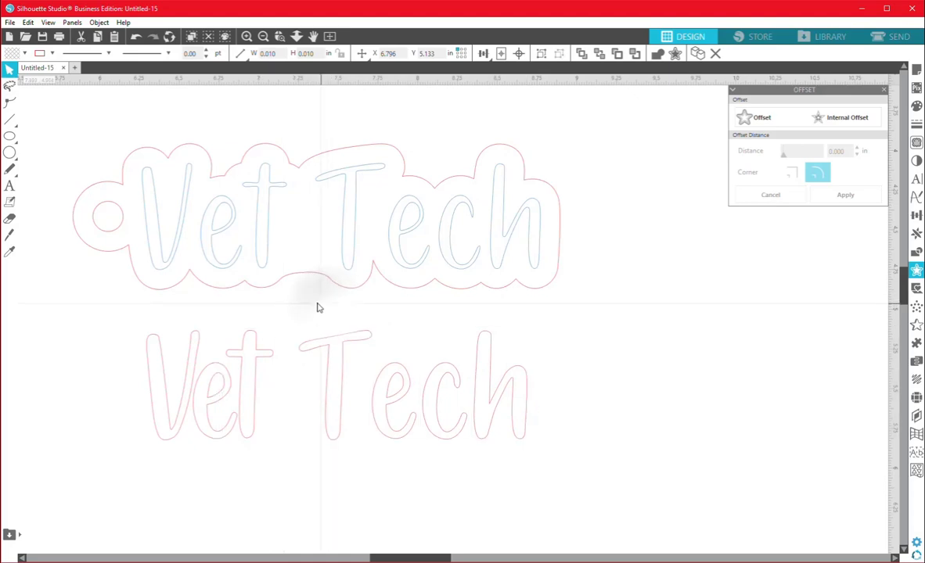
# - Move "Tech", "ech", "ch" and "h" left in turn so each letter sits tight against the one before it
pyautogui.moveTo(325, 302); pyautogui.dragTo(446, 423)
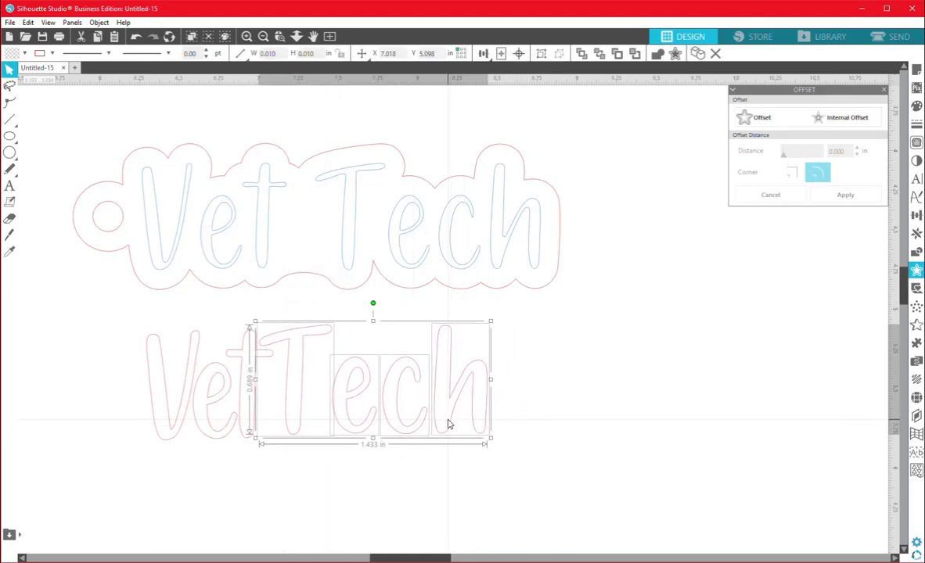
pyautogui.moveTo(340, 340); pyautogui.dragTo(447, 428)
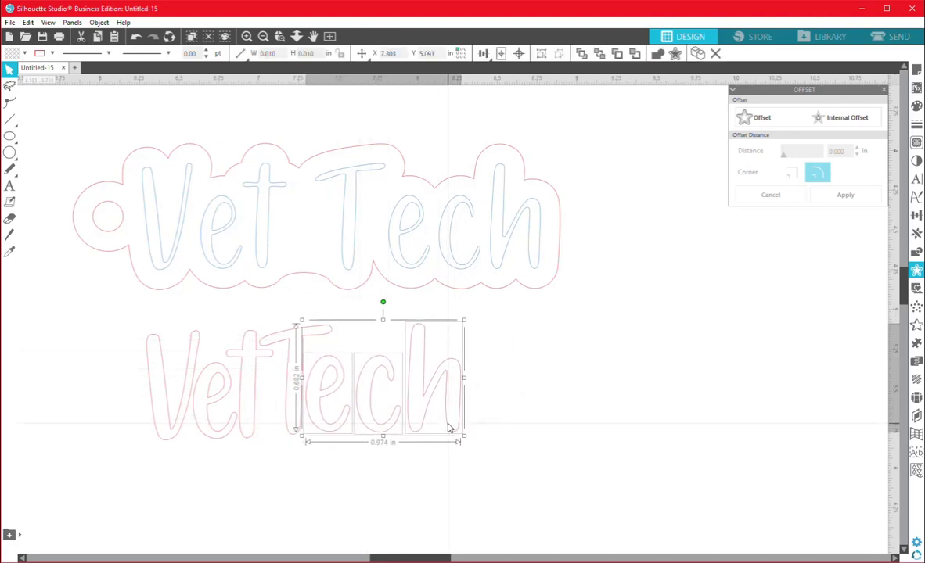
pyautogui.moveTo(330, 290)
pyautogui.mouseDown()
pyautogui.moveTo(372, 323)
pyautogui.moveTo(434, 407)
pyautogui.mouseUp()
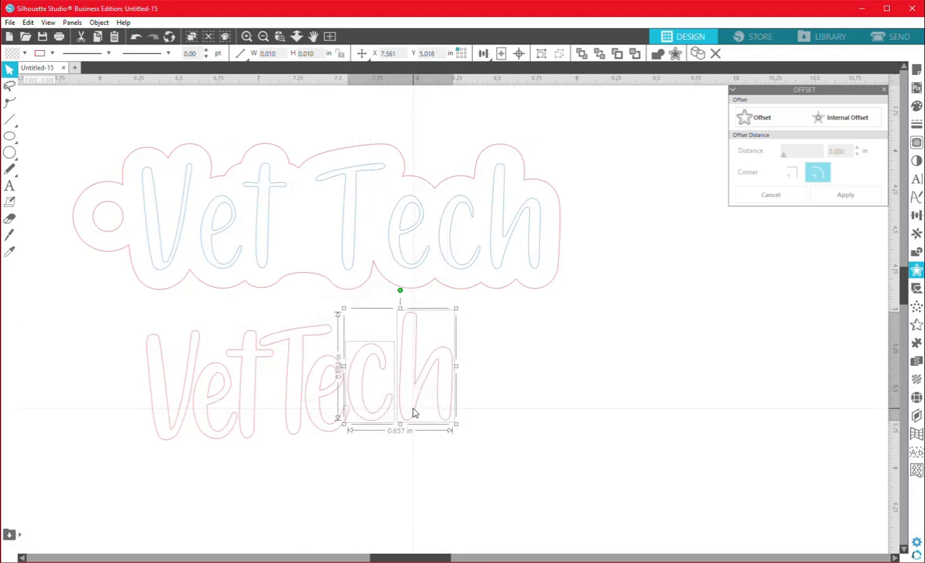
pyautogui.click(473, 432)
pyautogui.moveTo(416, 381)
pyautogui.mouseDown()
pyautogui.moveTo(355, 462)
pyautogui.moveTo(264, 438)
pyautogui.moveTo(279, 450)
pyautogui.moveTo(315, 444)
pyautogui.moveTo(420, 385)
pyautogui.moveTo(293, 448)
pyautogui.moveTo(275, 446)
pyautogui.moveTo(277, 463)
pyautogui.moveTo(360, 432)
pyautogui.moveTo(409, 392)
pyautogui.mouseUp()
pyautogui.click(504, 464)
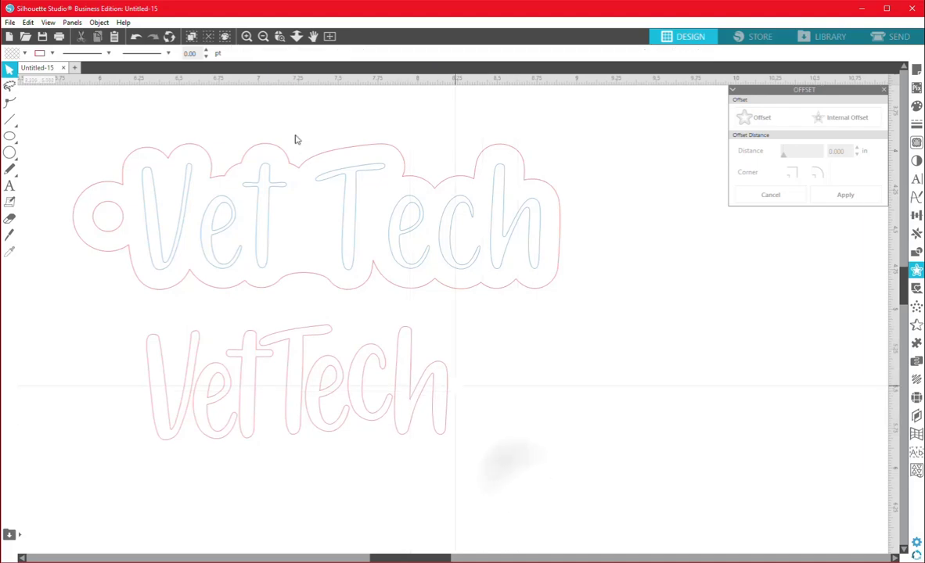
pyautogui.click(266, 36)
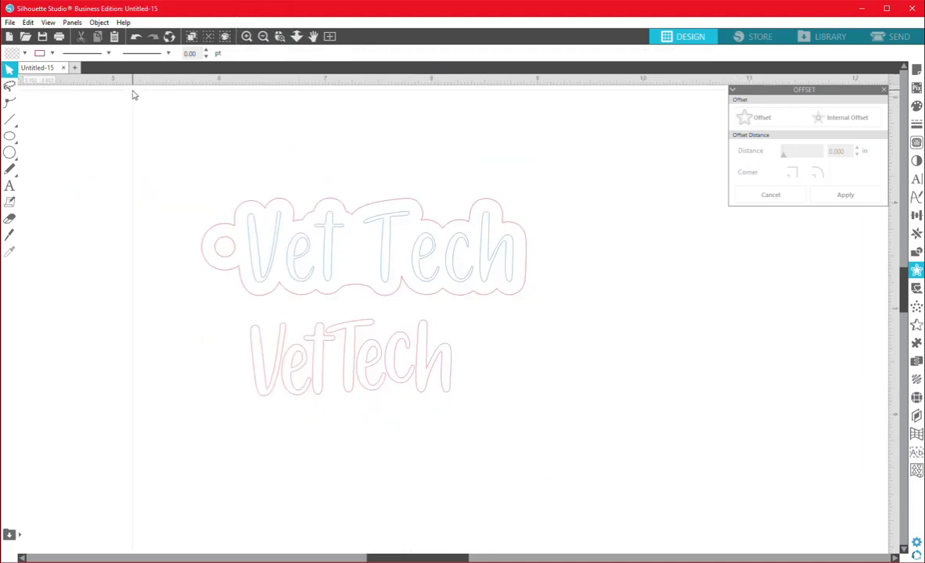